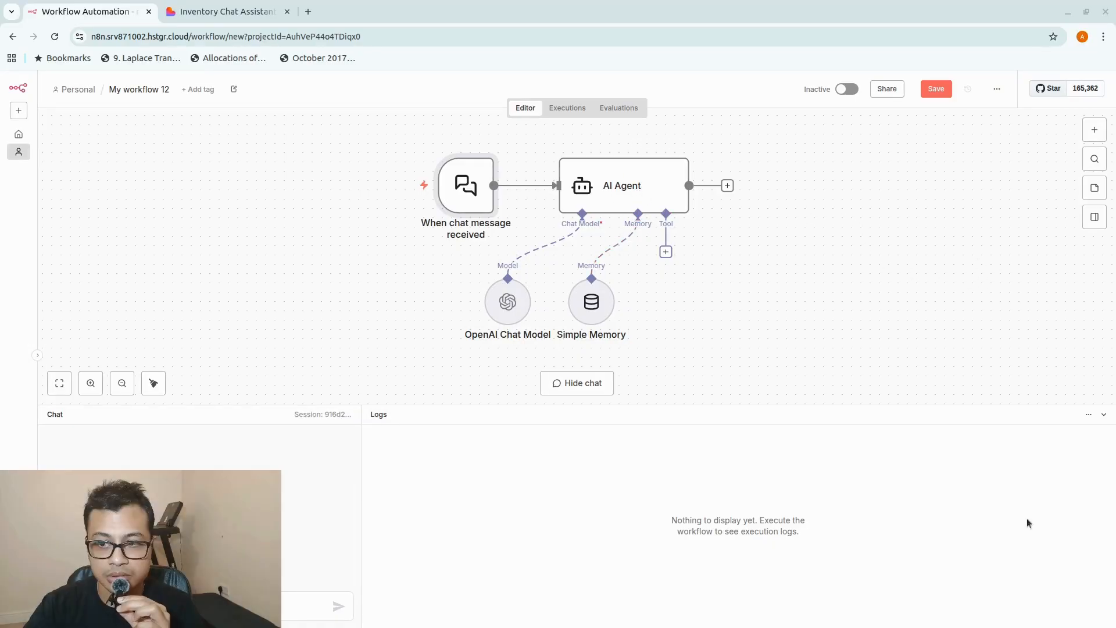
Switch to the Inventory Chat Assistant page in Lovable and send the message "how are you?" to the inventory assistant.
click(224, 7)
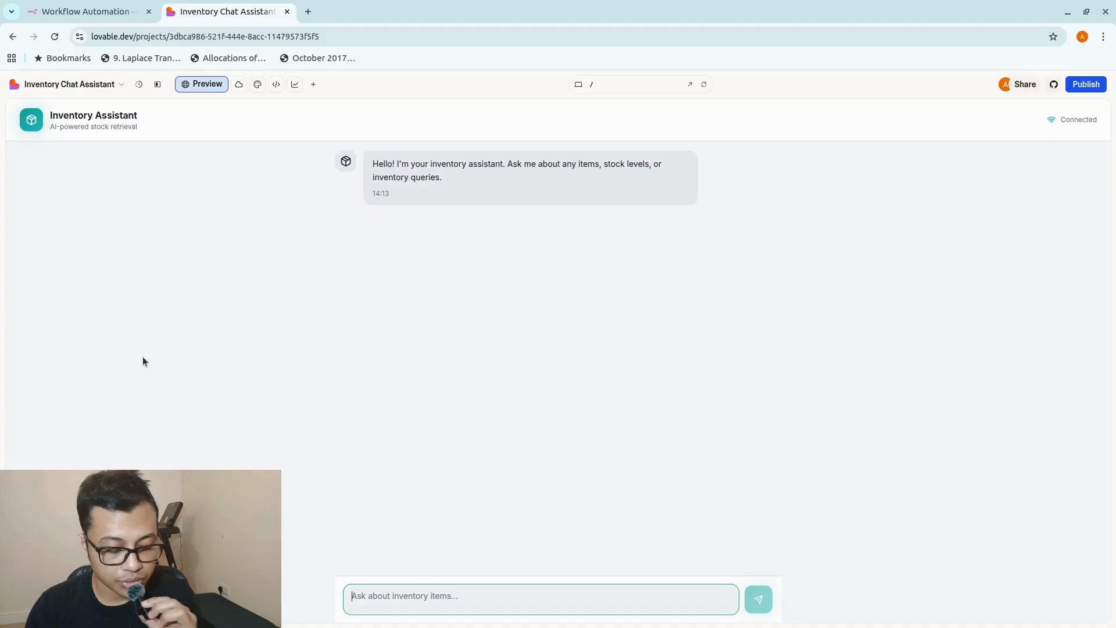
text(hopw)
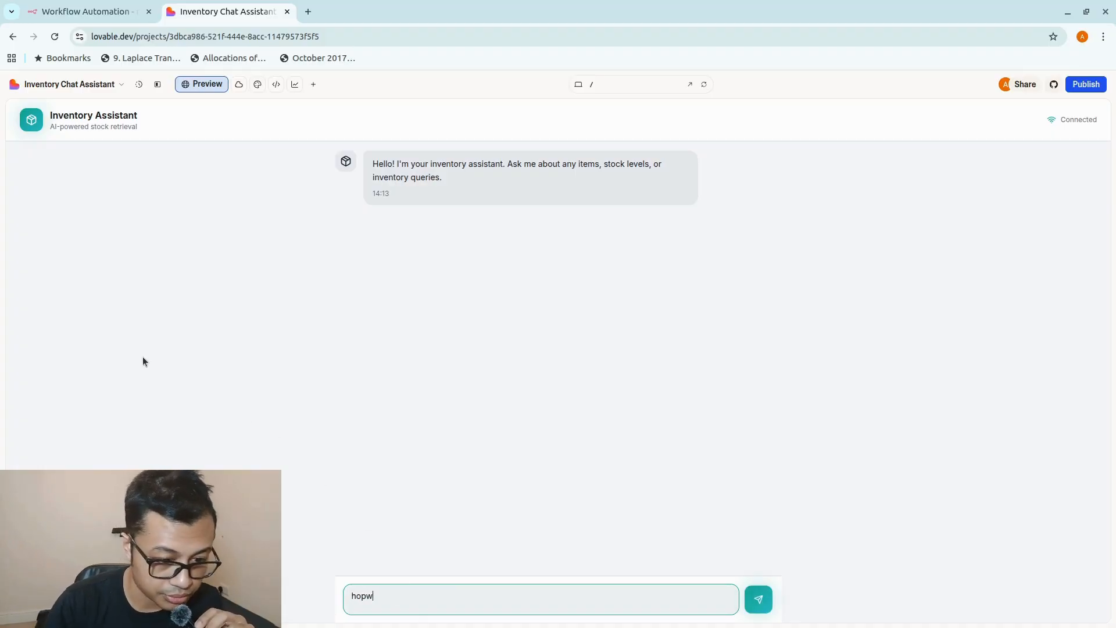
text( are )
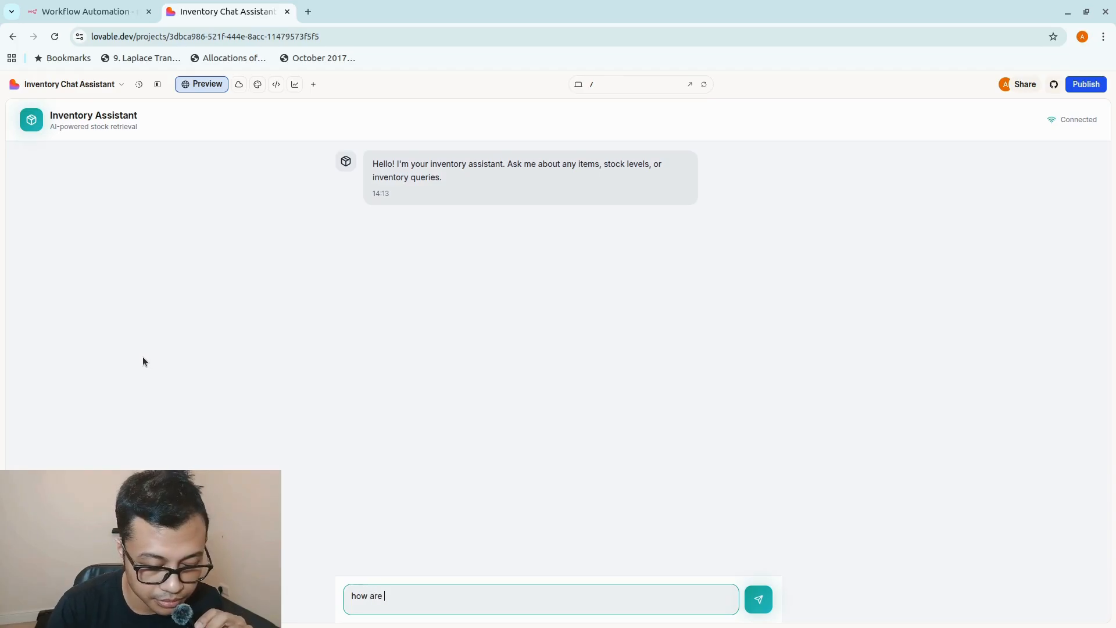
text(you?)
key(Return)
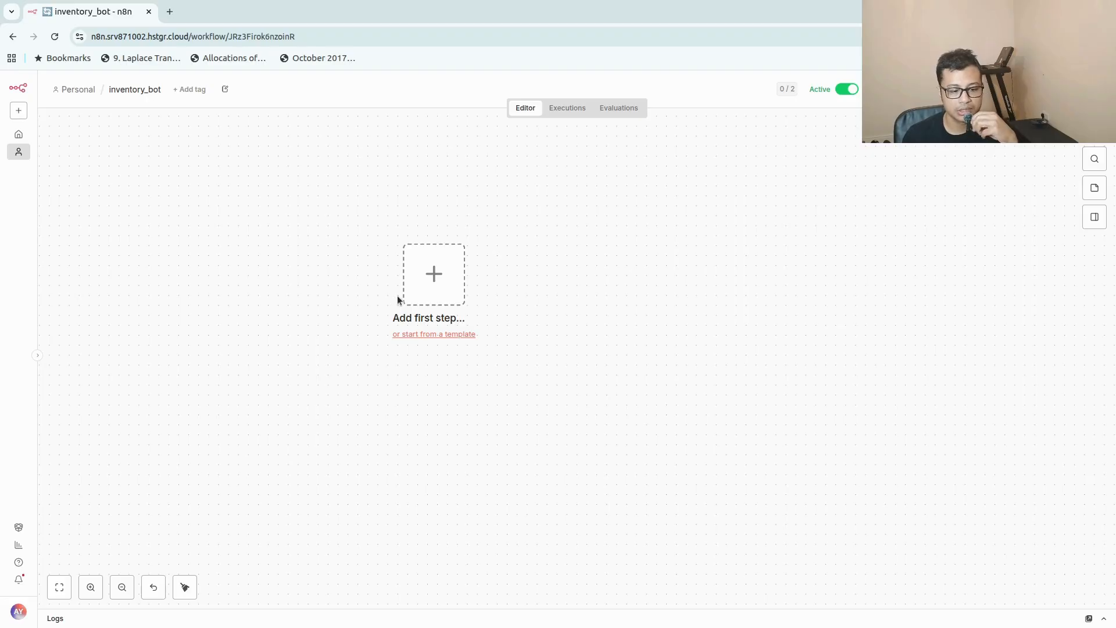
Add a Webhook trigger as the first node of the inventory_bot workflow and set its HTTP method to POST.
click(434, 274)
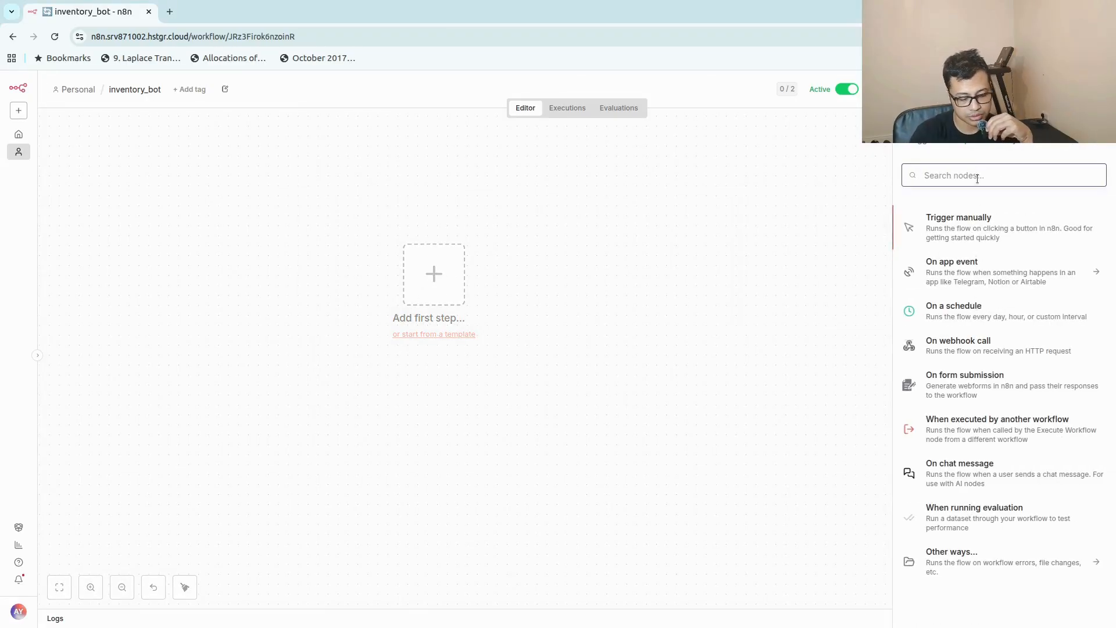
text(webh)
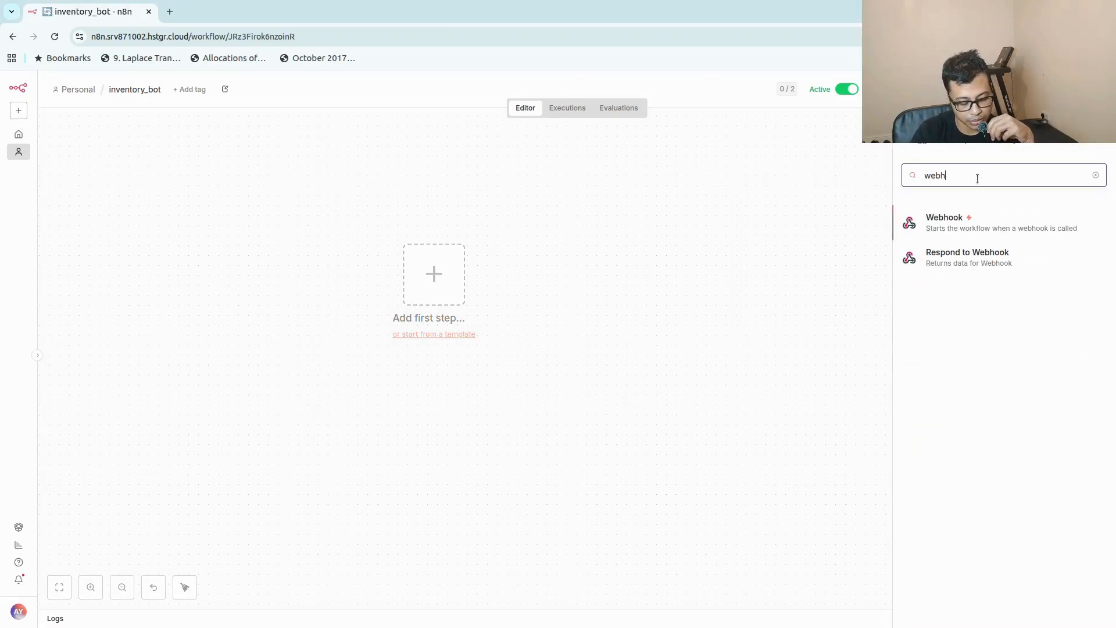
click(1010, 223)
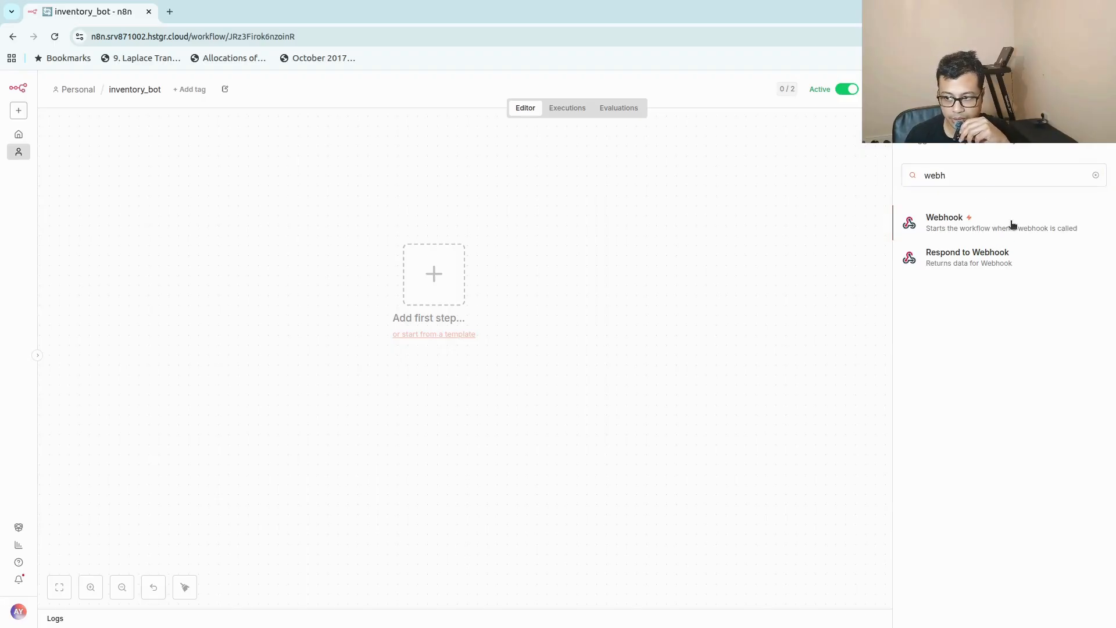
click(399, 247)
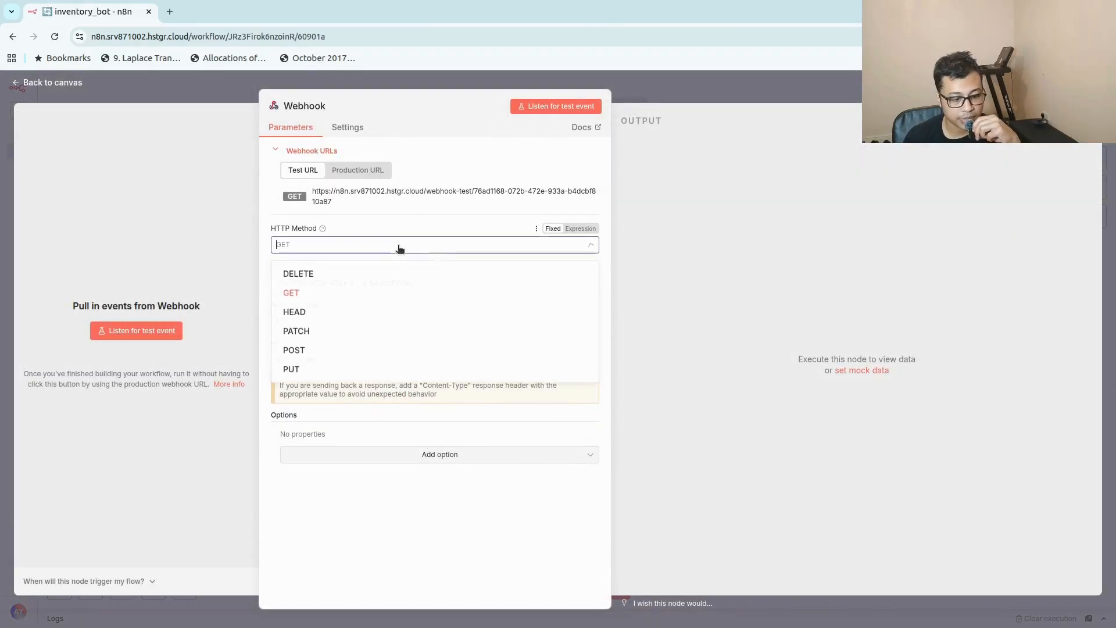
click(324, 352)
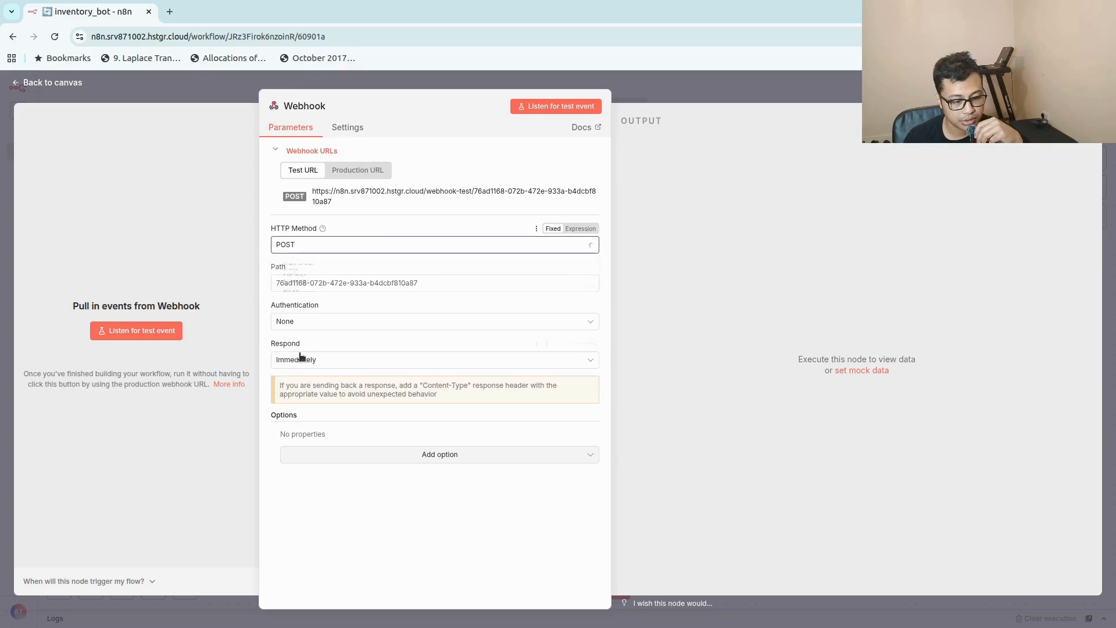
Set the Webhook node's path to inventory_chatbot.
triple_click(429, 282)
text(in)
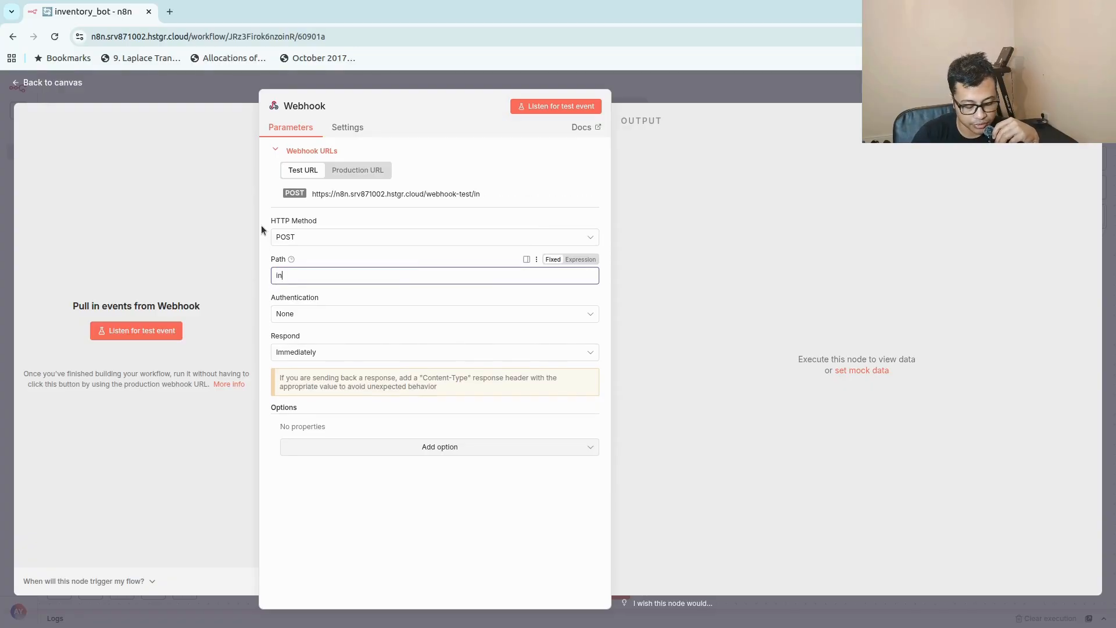
text(vento)
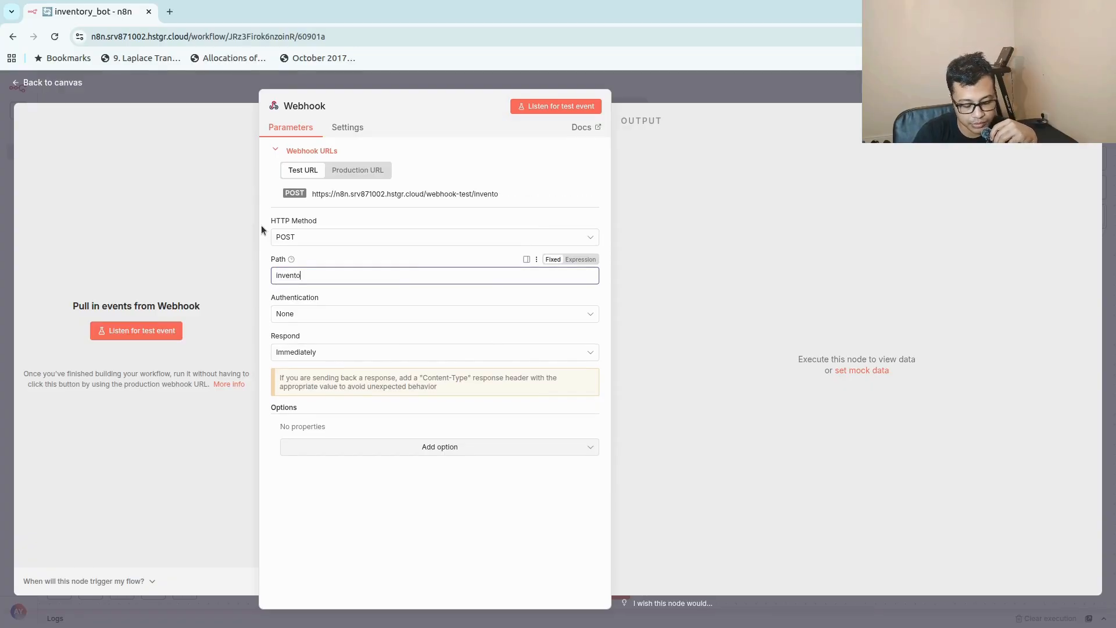
text(ry_cfh)
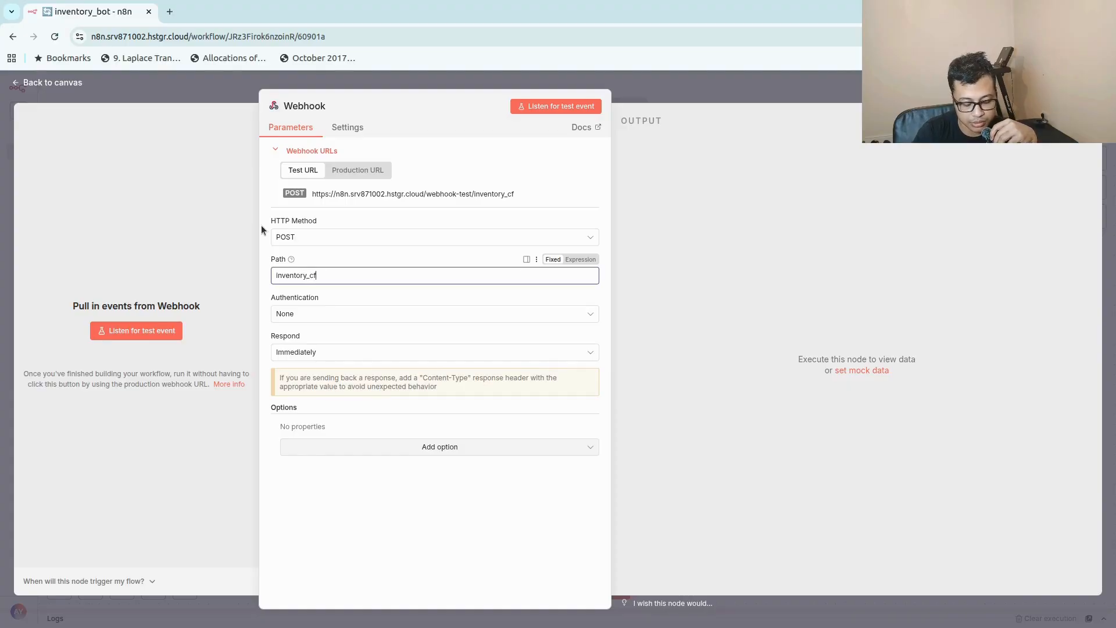
key(BackSpace)
key(BackSpace)
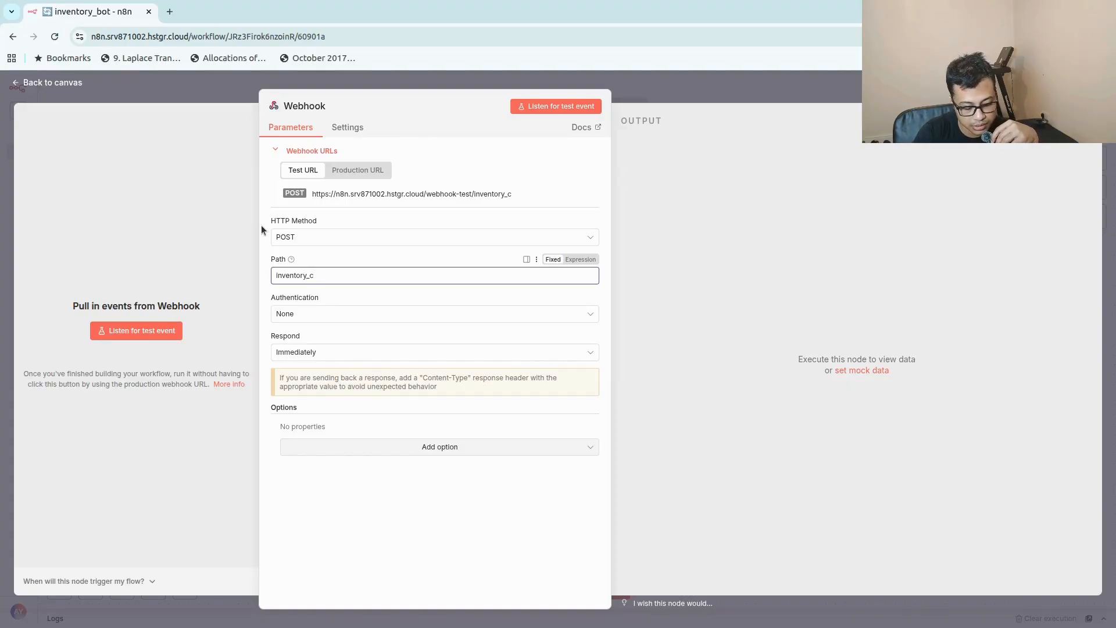
text(hatbot)
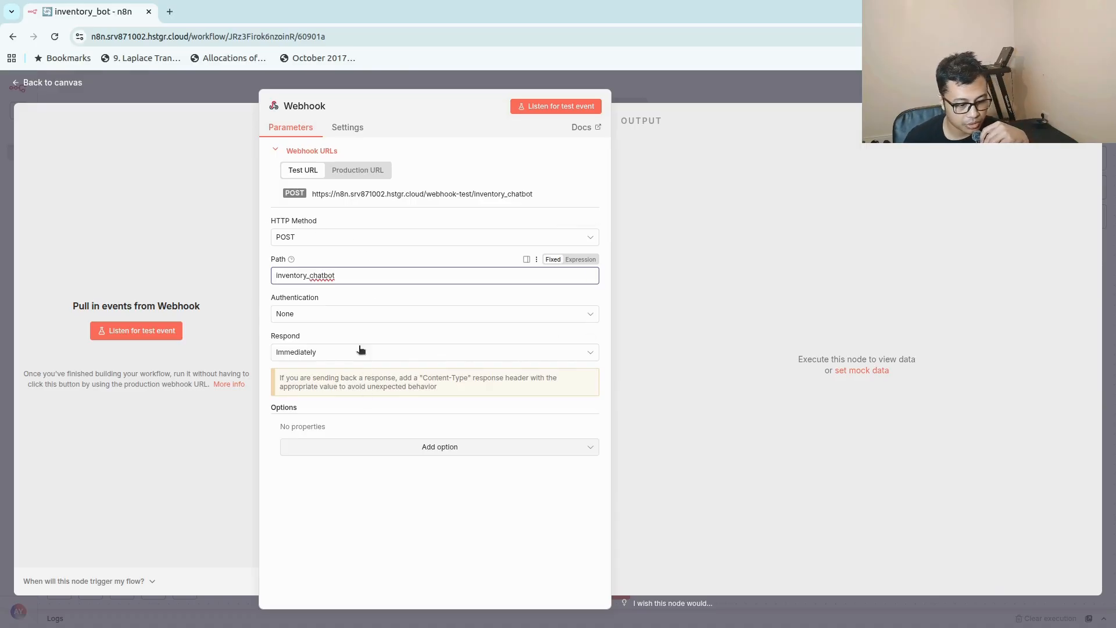
Set the webhook's authentication to Basic Auth and check the webhook basic auth credential.
click(352, 317)
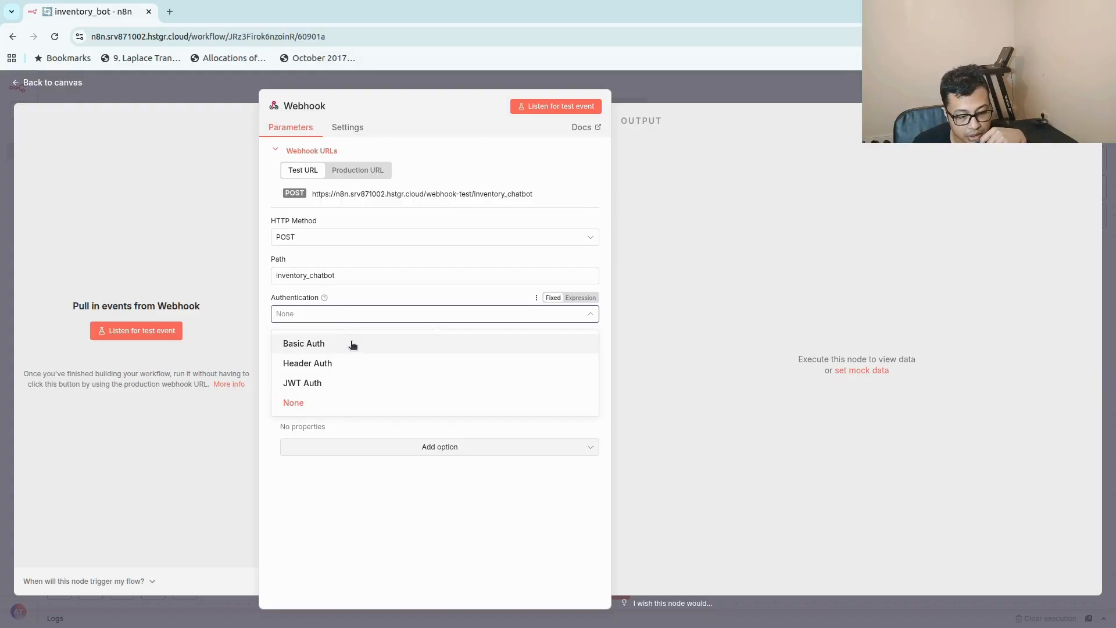
click(351, 343)
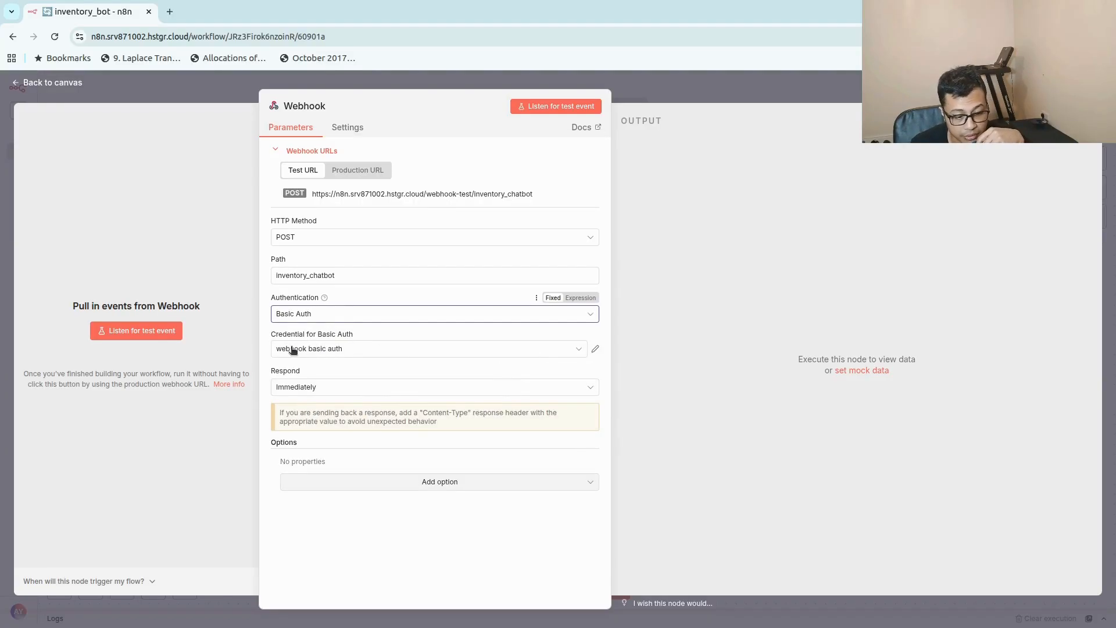
click(597, 351)
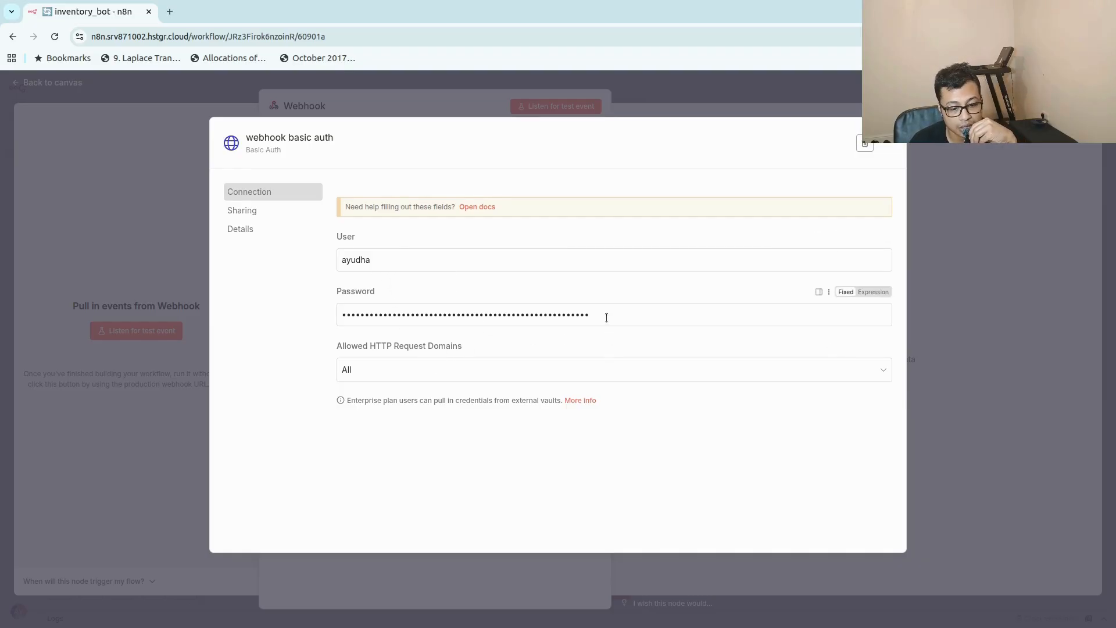
click(889, 144)
Make the webhook respond using the 'Respond to Webhook' node and return to the canvas.
click(419, 388)
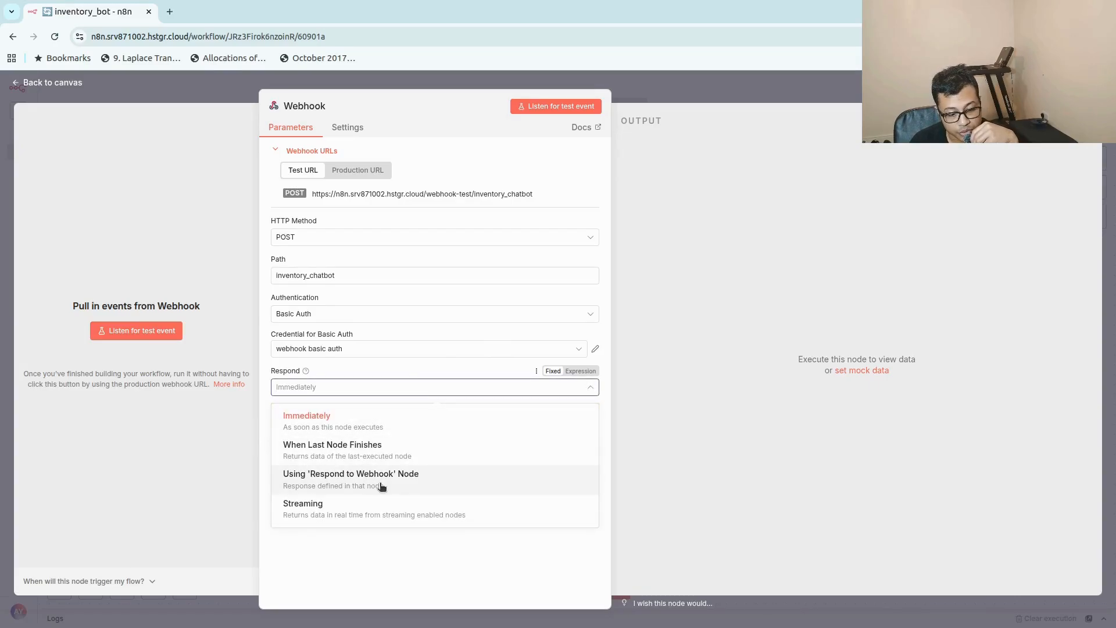
click(381, 486)
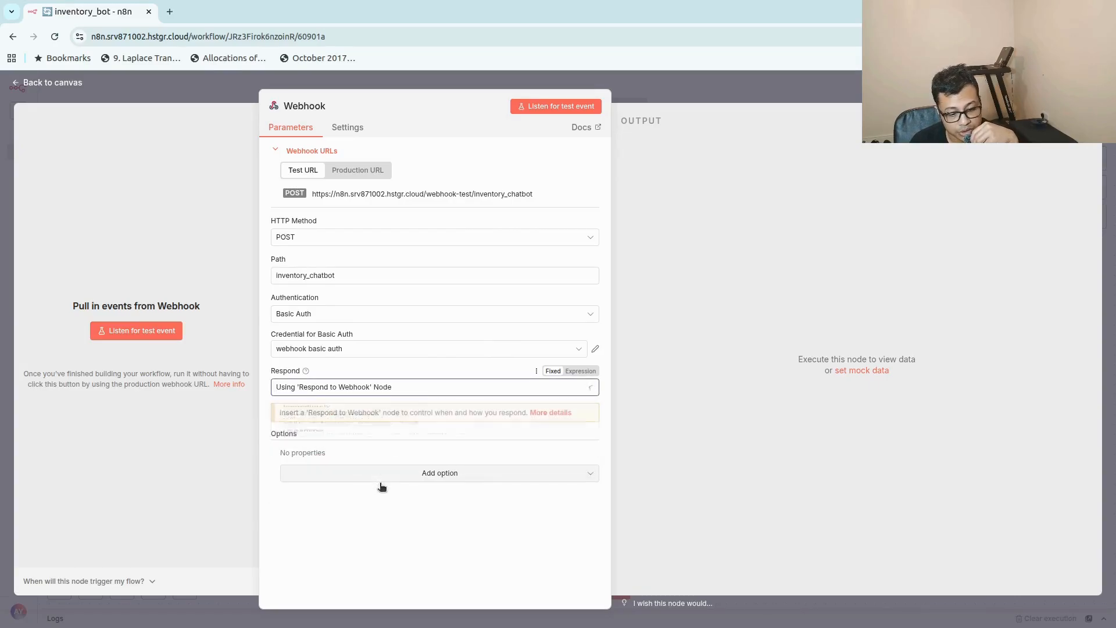
click(678, 86)
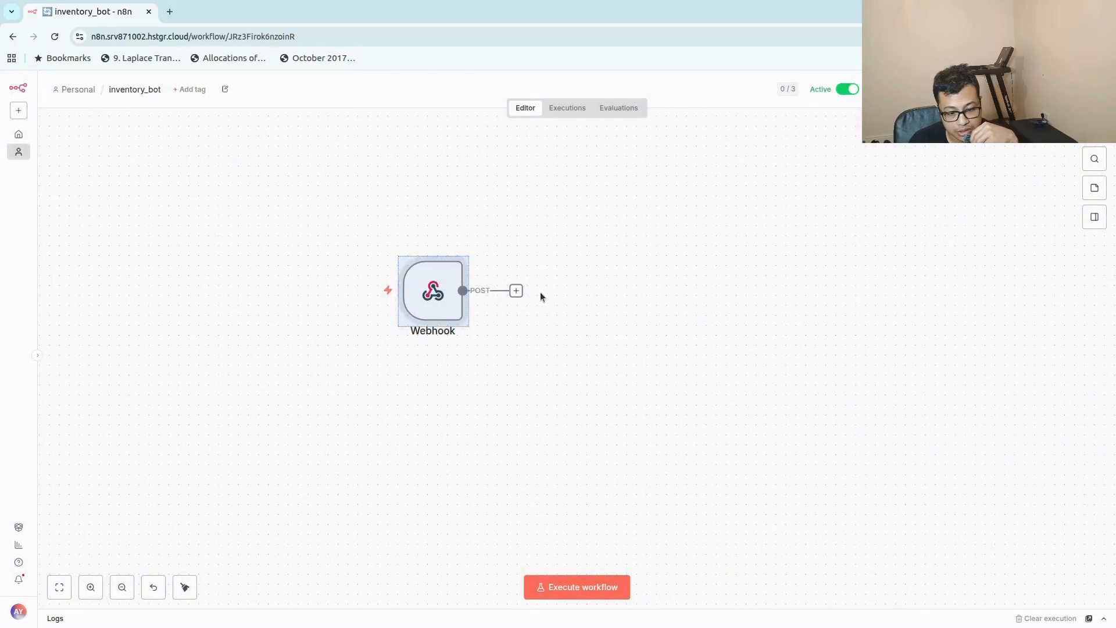
Add a Respond to Webhook node after the Webhook node and move it slightly farther away on the canvas.
click(516, 291)
text(respo)
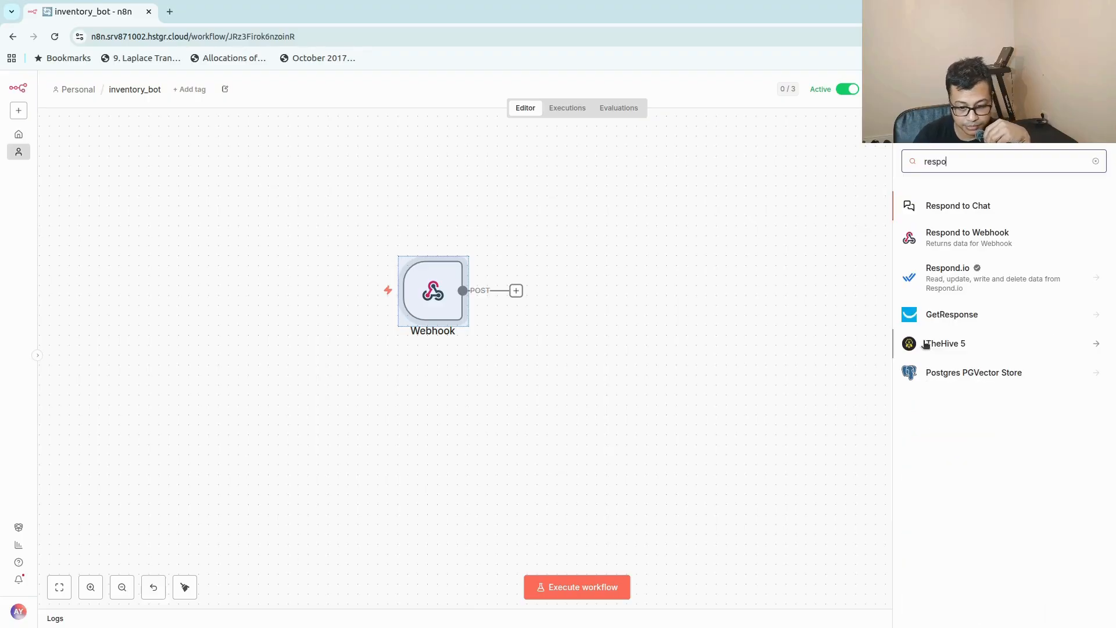
click(989, 244)
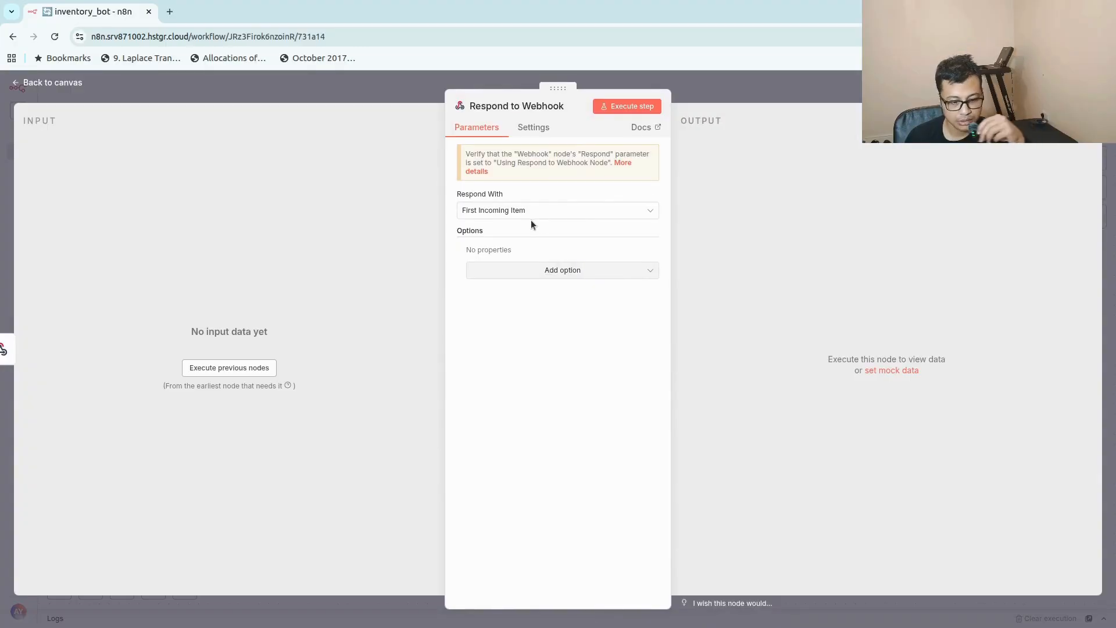
click(747, 97)
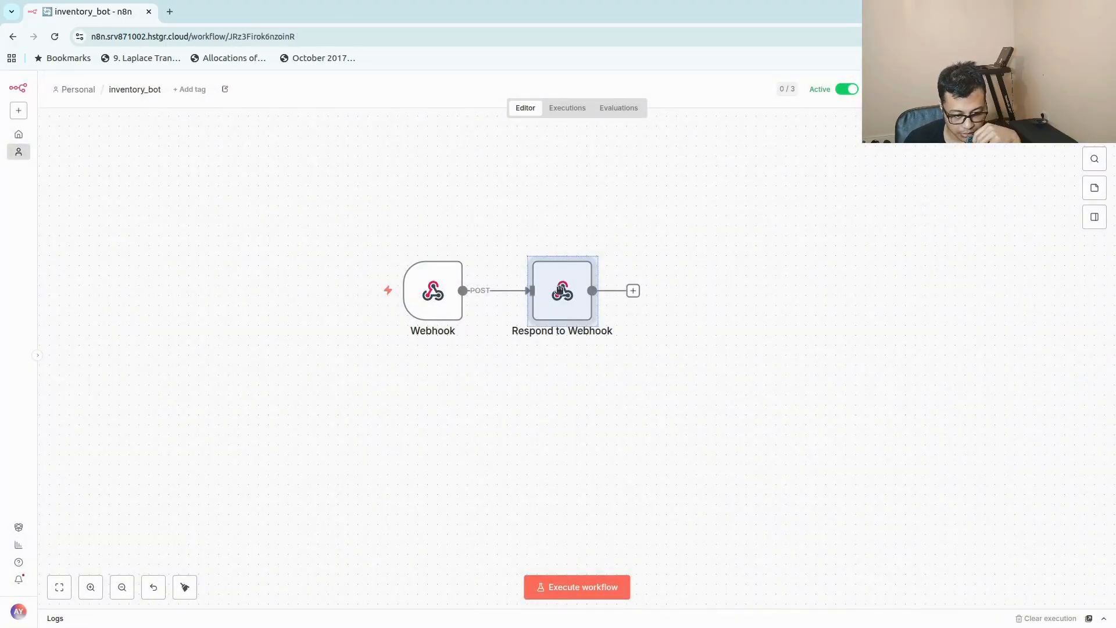
drag(558, 272, 609, 273)
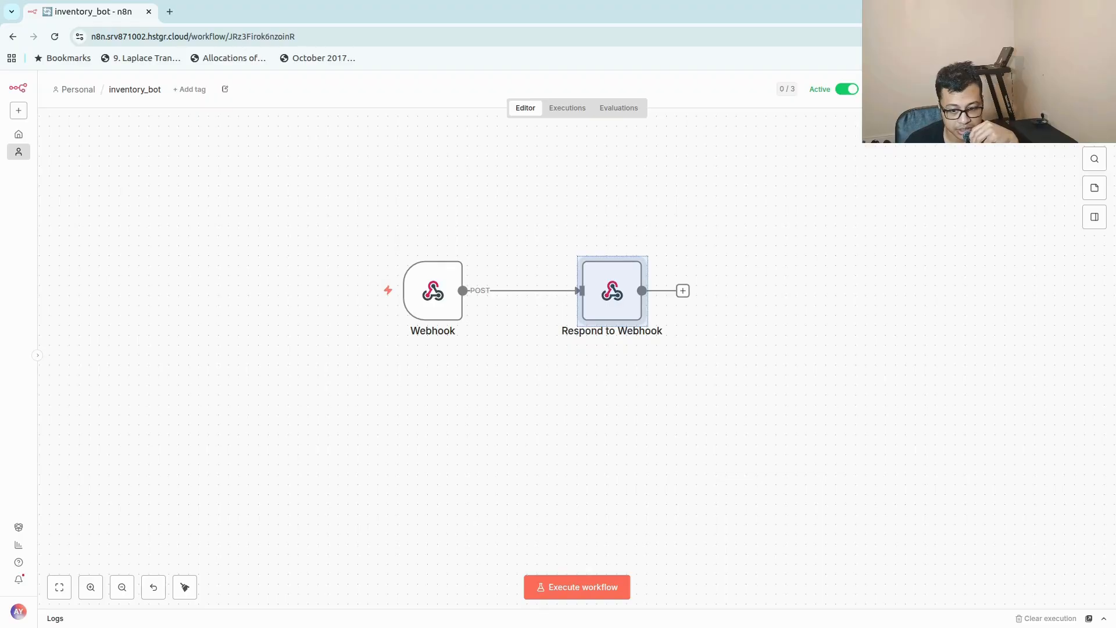
Deactivate the workflow and execute it so that it listens for a test call to the webhook.
click(863, 322)
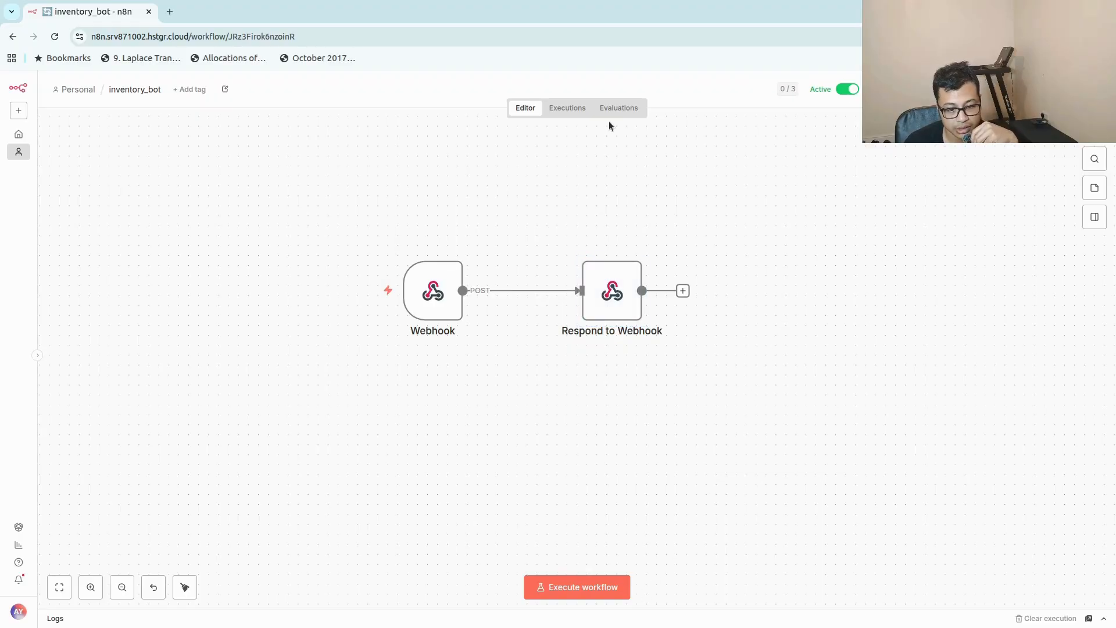
click(847, 89)
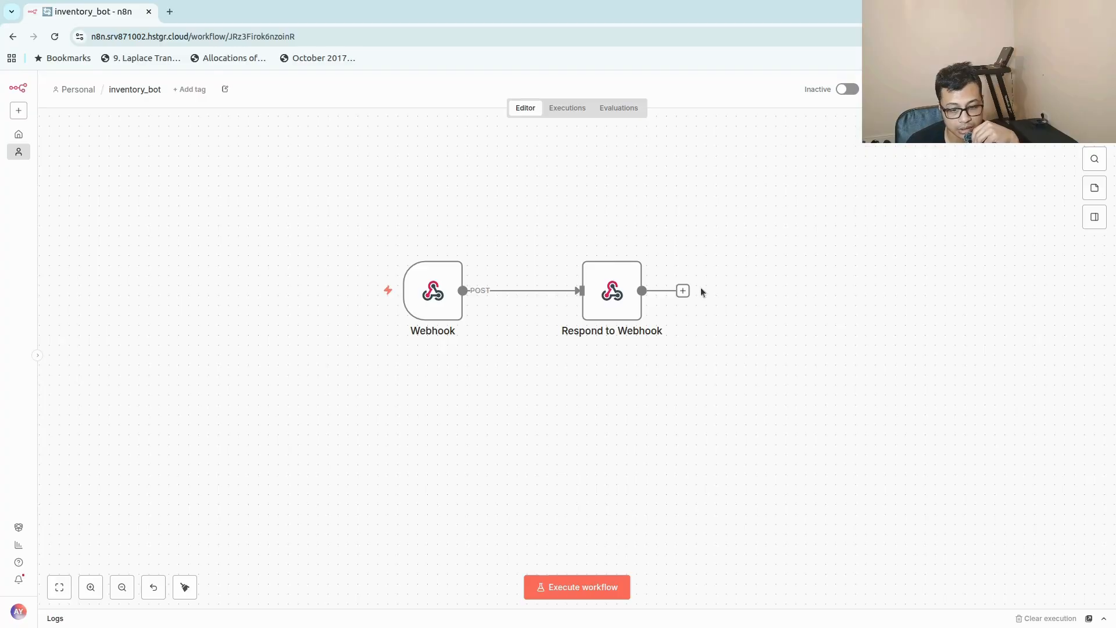
click(601, 588)
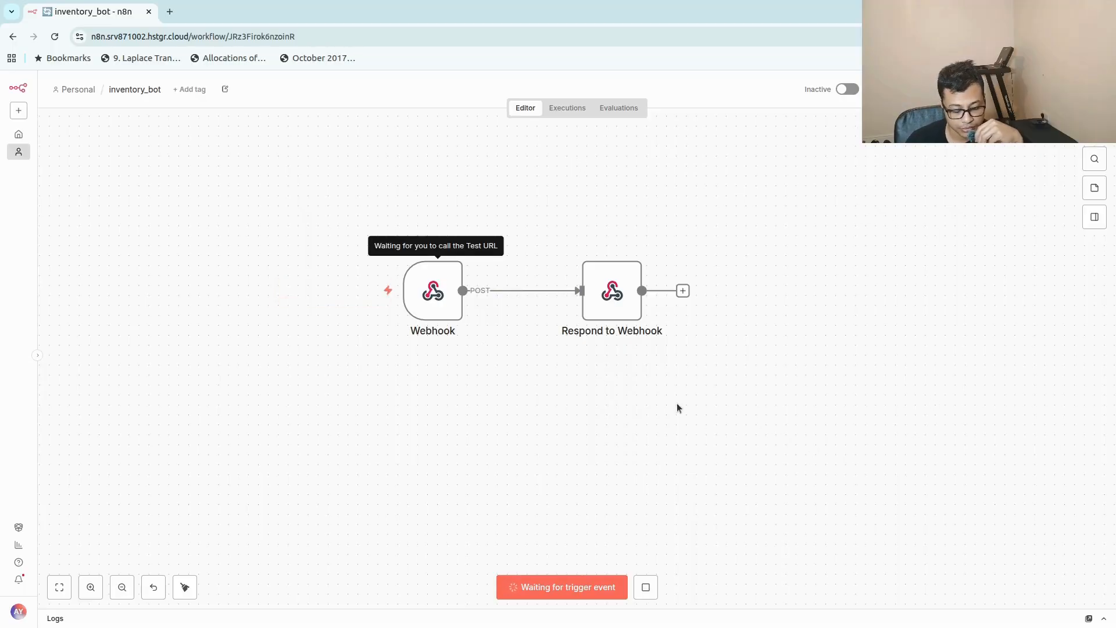
Switch to the Lovable window, maximize it, and expand the full text of the original chatbot prompt.
key(super)
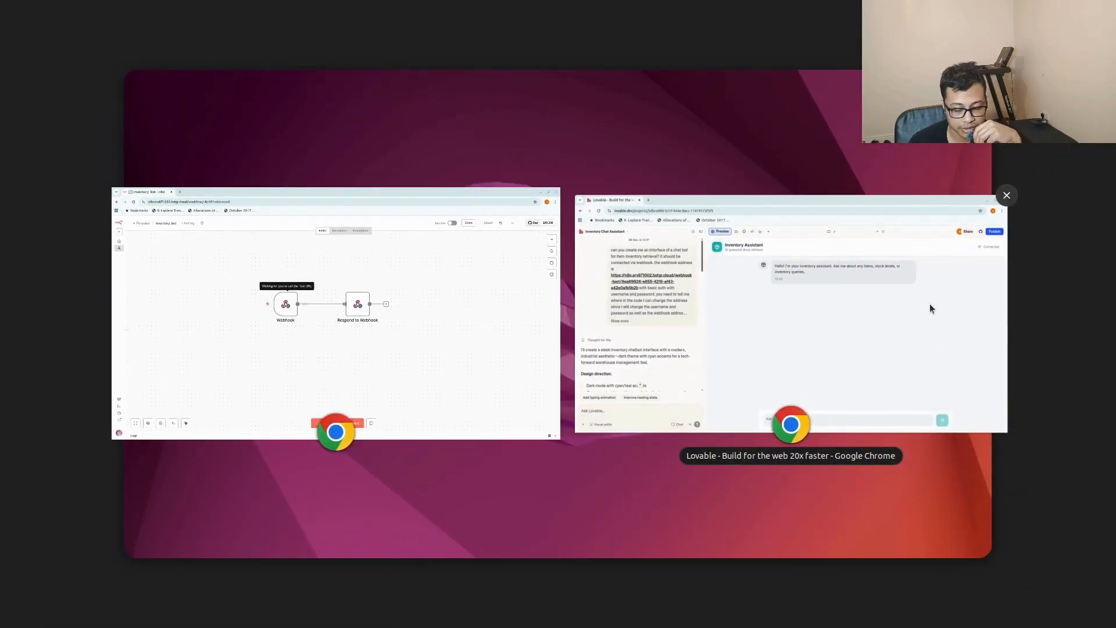
click(884, 306)
drag(574, 396, 436, 57)
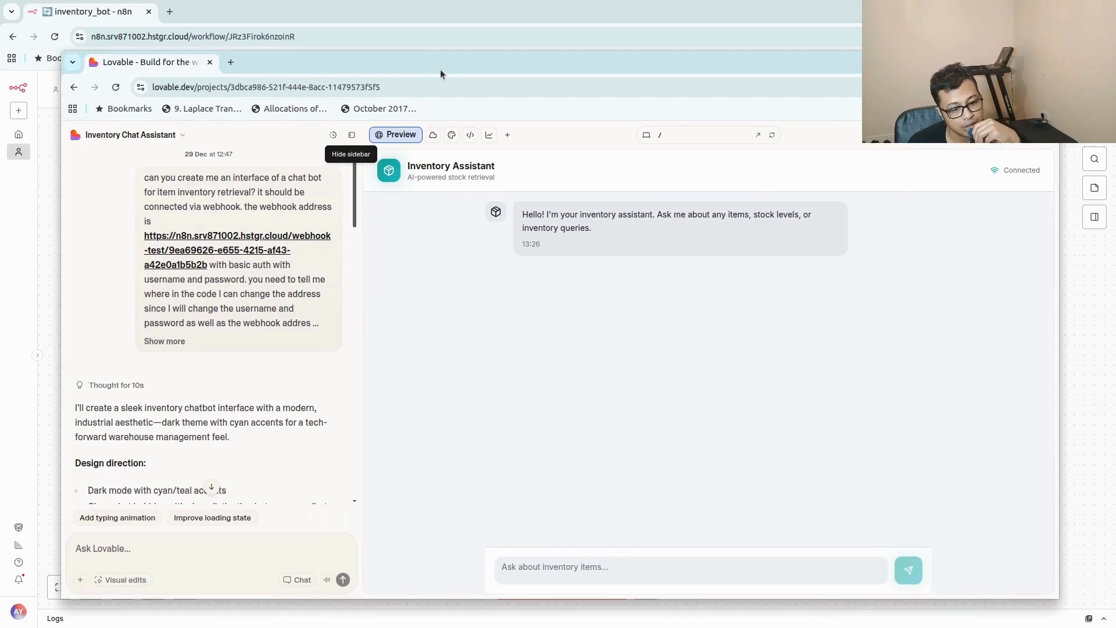
double_click(437, 63)
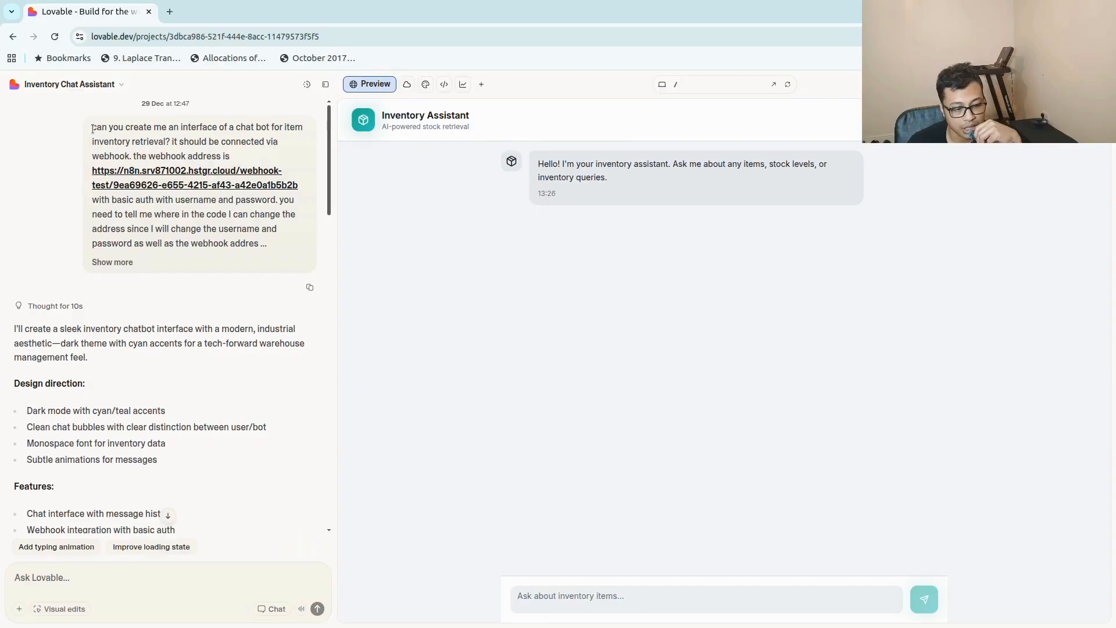
drag(92, 128, 194, 274)
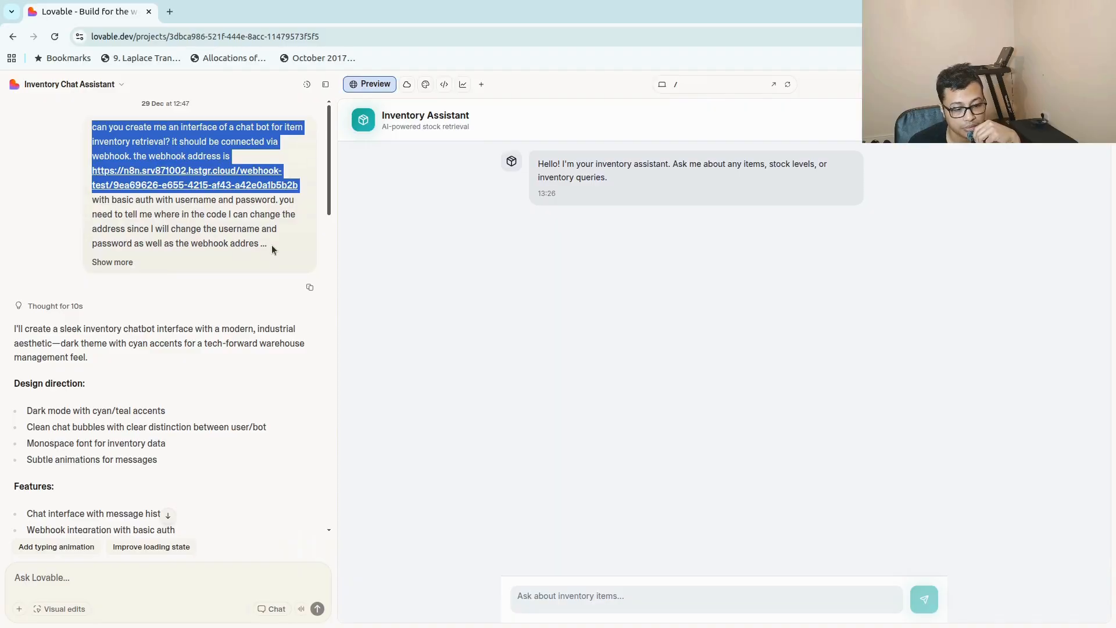
click(112, 262)
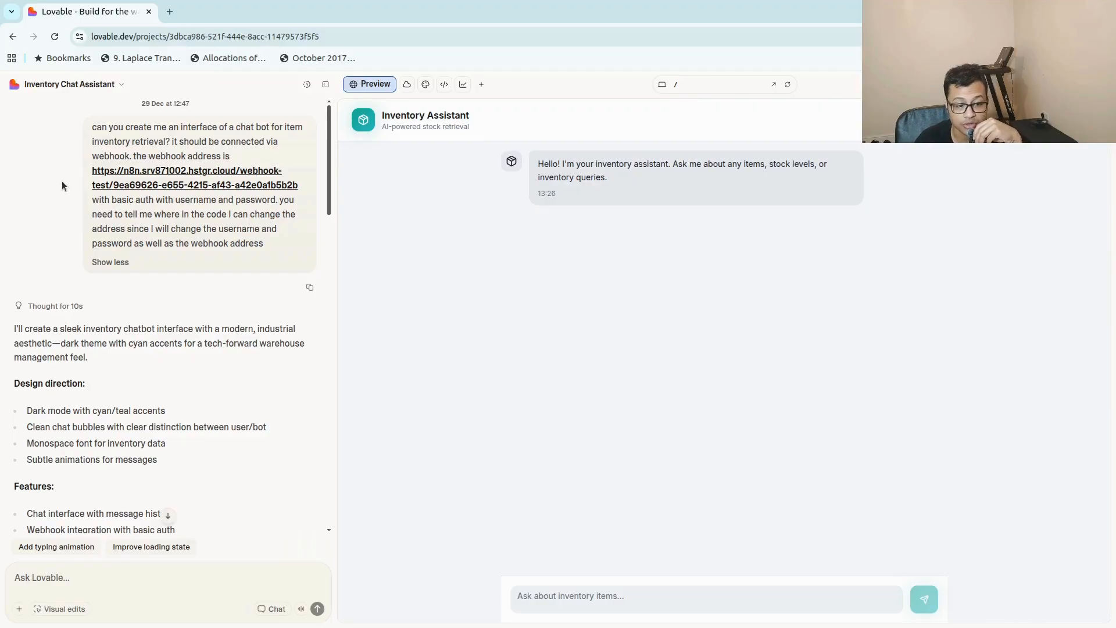
Open the project's code and bring up the webhook configuration file src/config/webhook.ts.
click(445, 86)
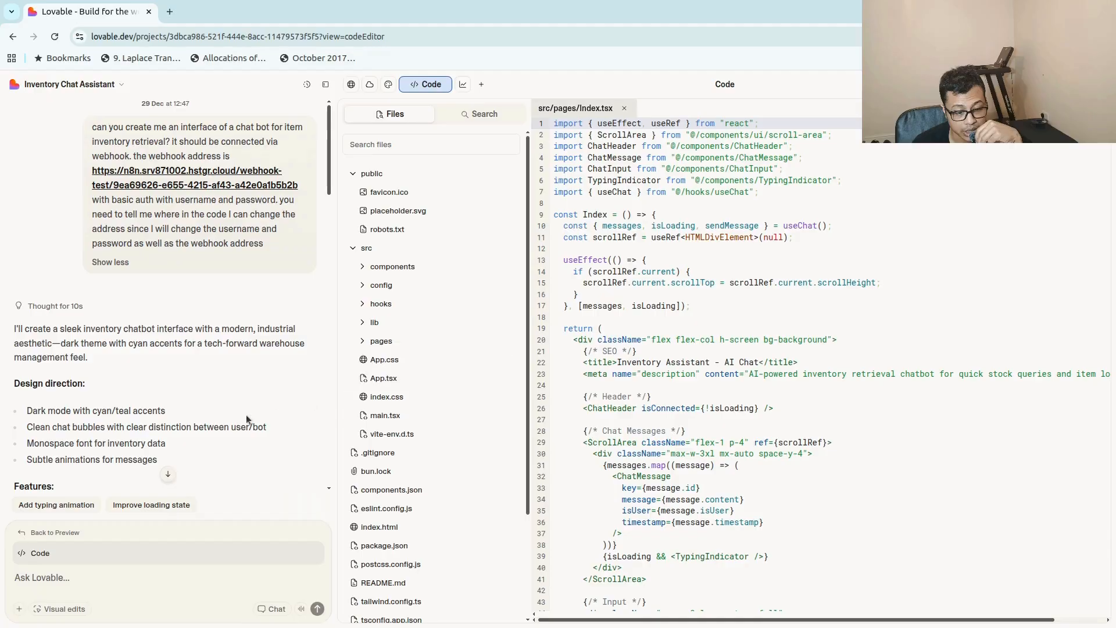
scroll(128, 374, down, 1)
scroll(144, 302, down, 5)
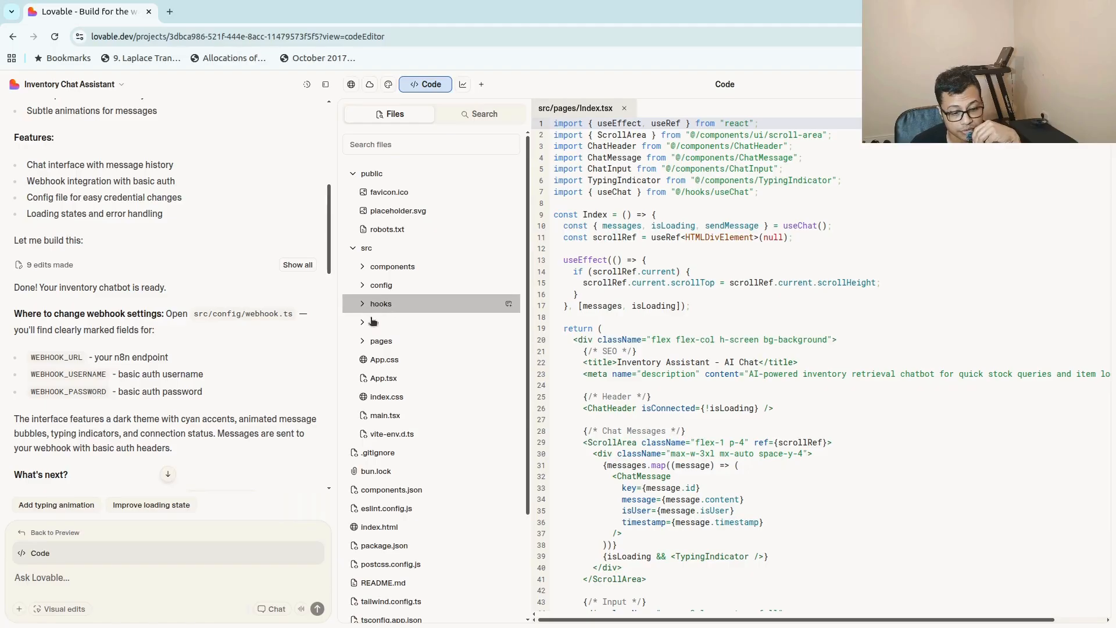
click(379, 285)
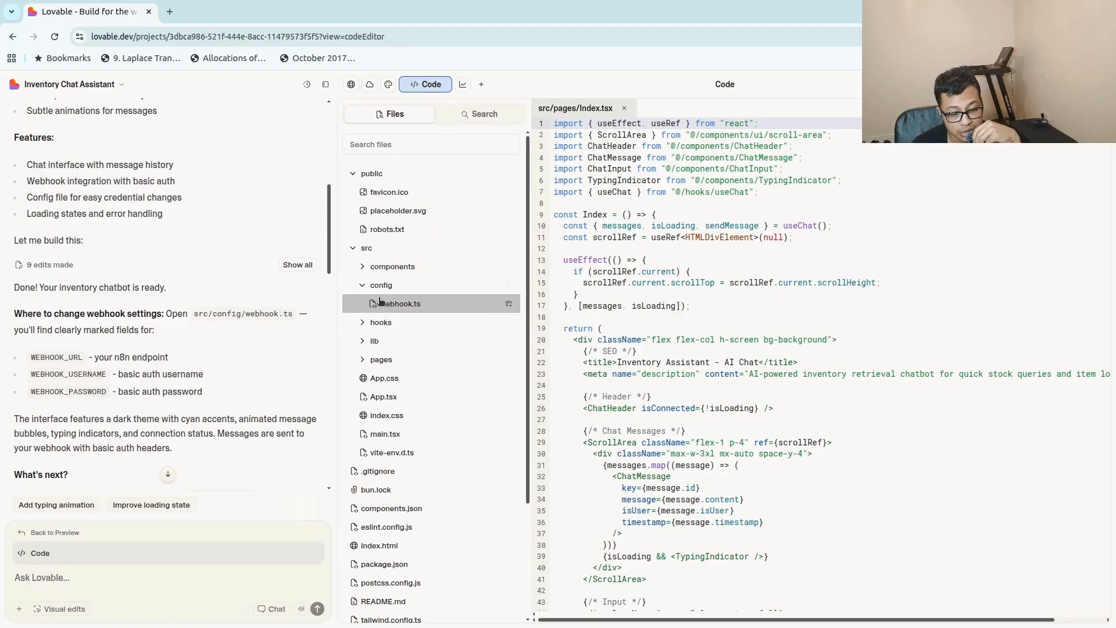
click(399, 305)
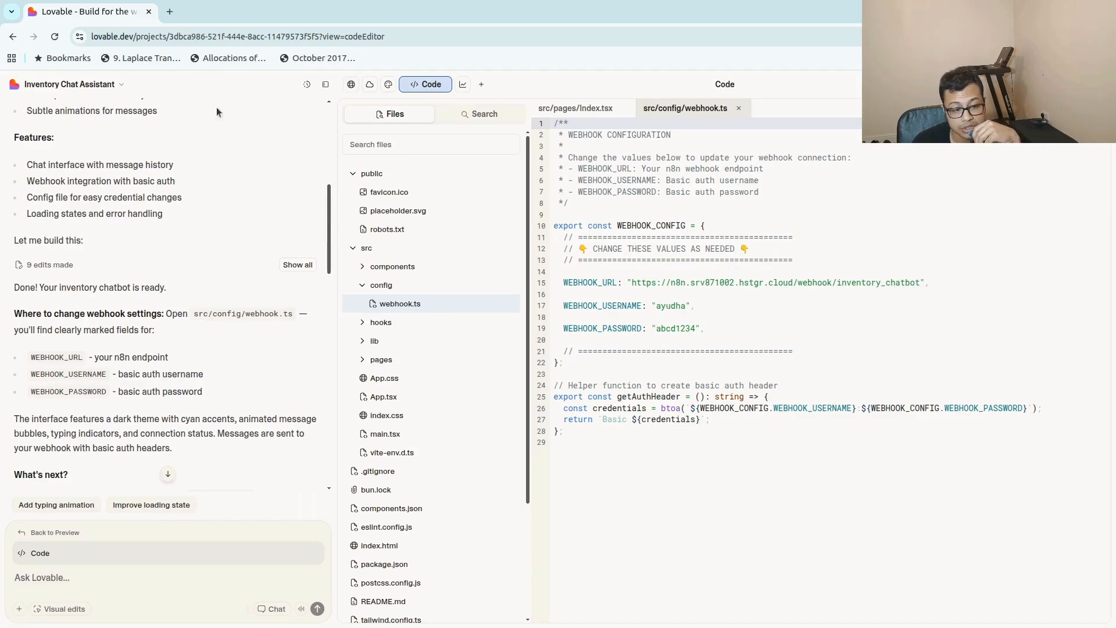
click(832, 283)
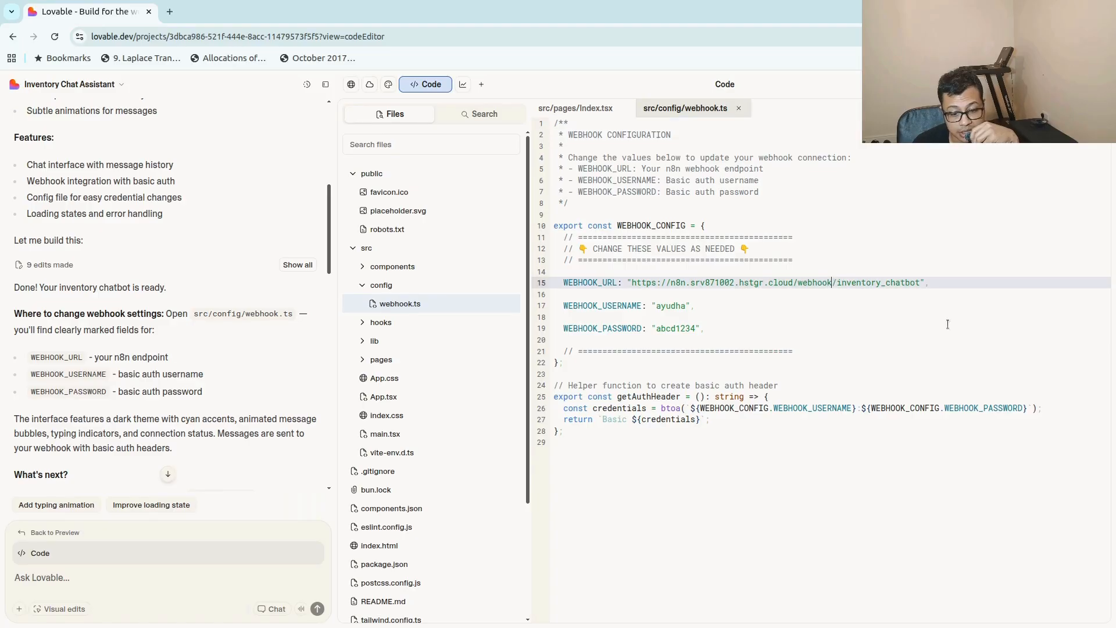
text(-test)
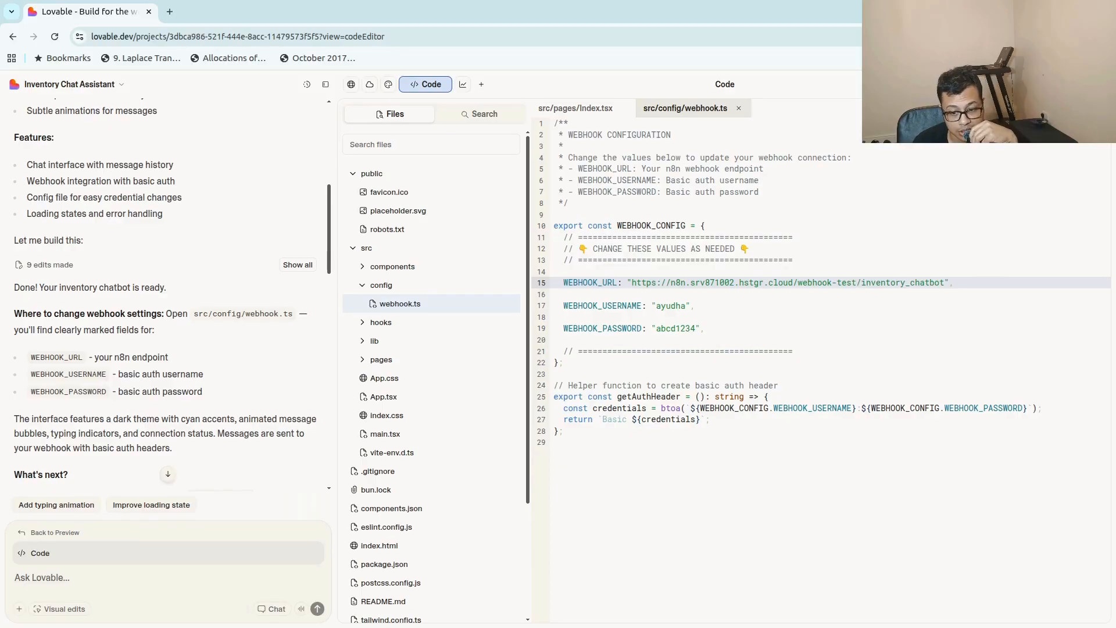
key(ctrl+s)
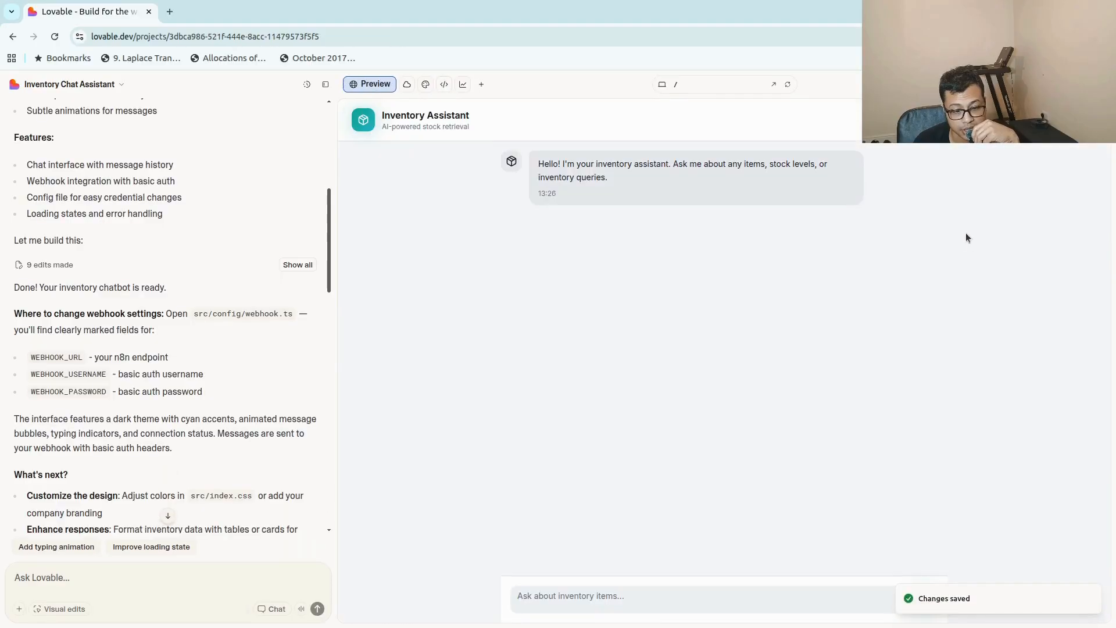
Send the test message "hello" in the Inventory Assistant preview chat.
click(651, 587)
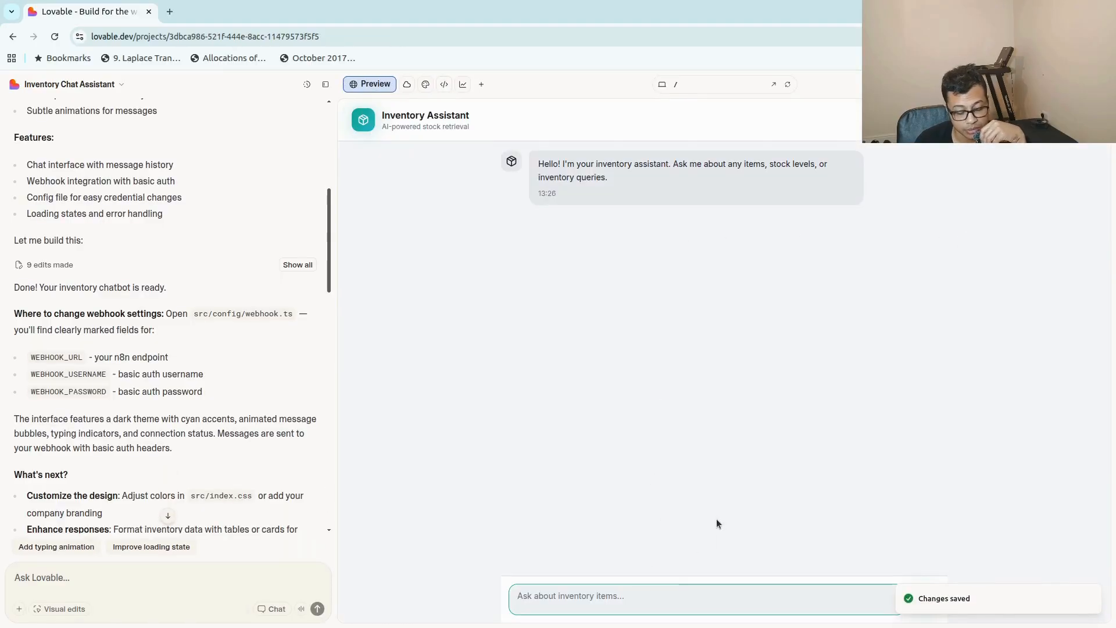
text(hello)
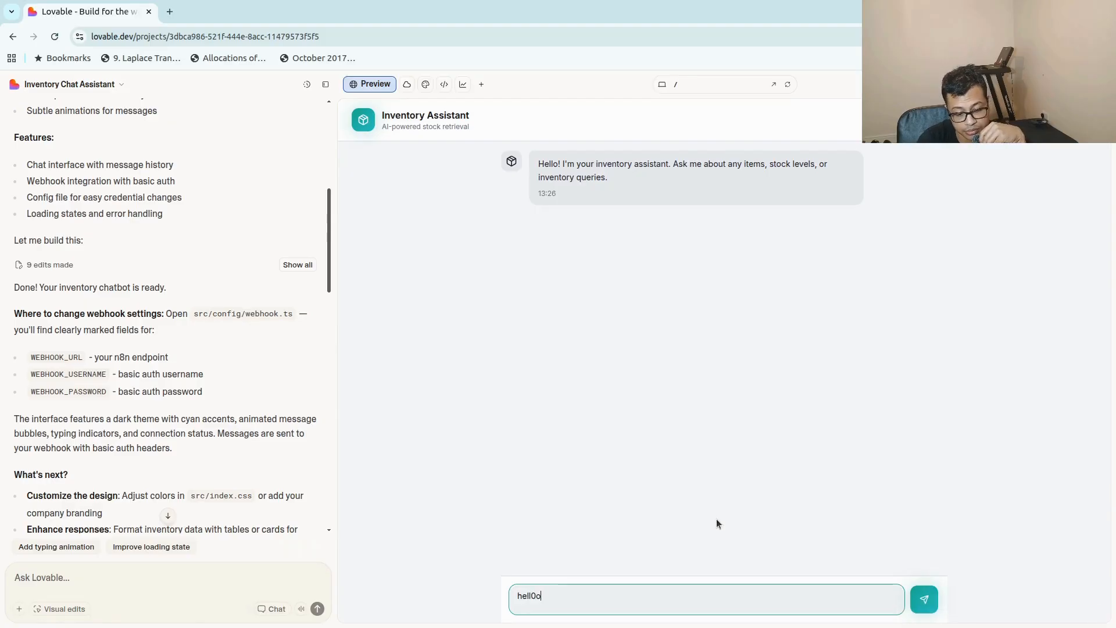
key(Return)
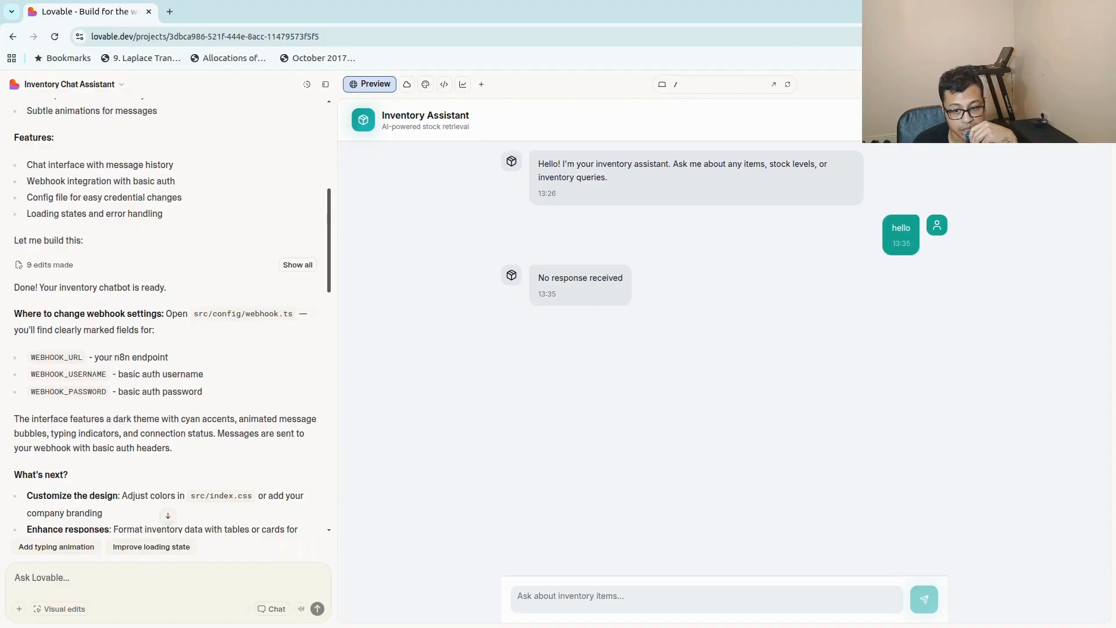
Switch to the n8n window and examine the Webhook node's output, including the body, webhookUrl and executionMode columns.
key(alt+Tab)
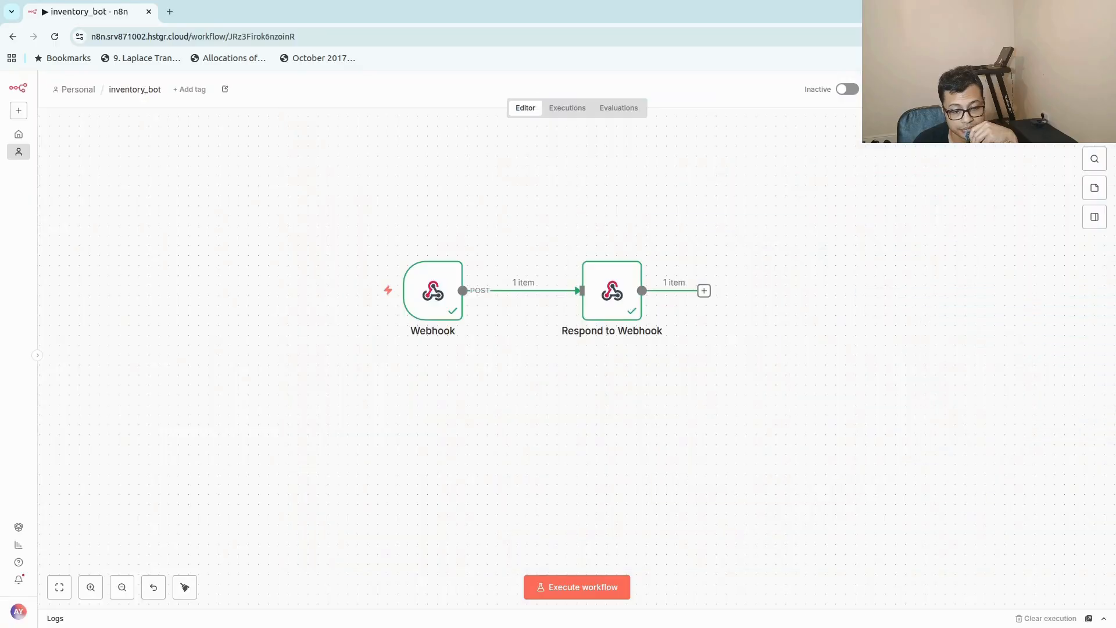
double_click(435, 296)
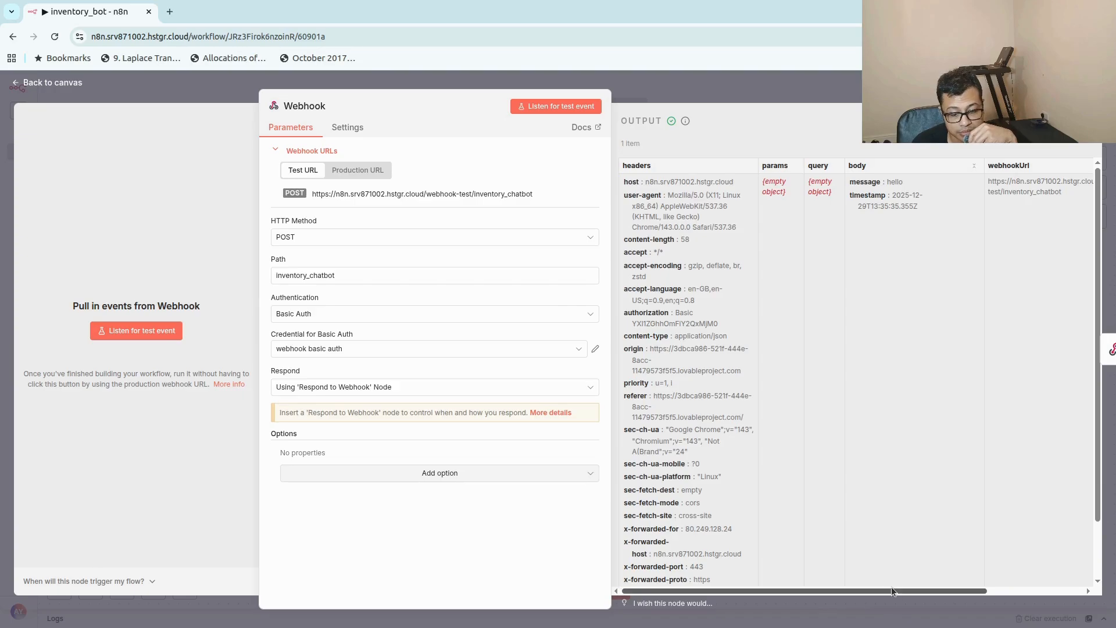
drag(891, 587, 985, 590)
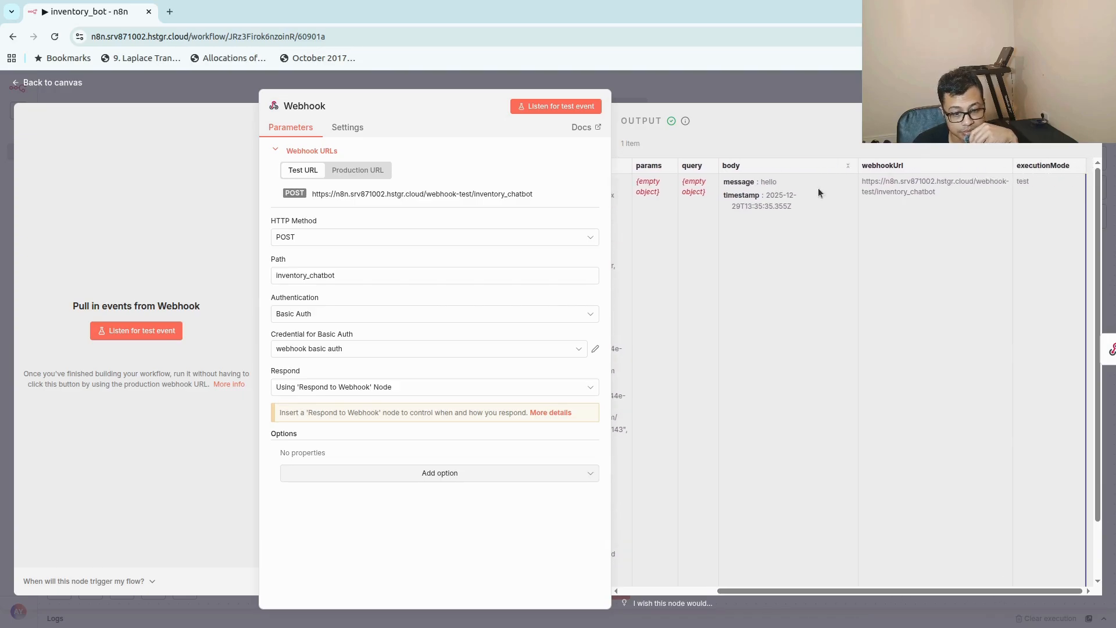
click(808, 88)
Examine the Respond to Webhook node's output as JSON, including its body section, and return to the canvas.
double_click(610, 296)
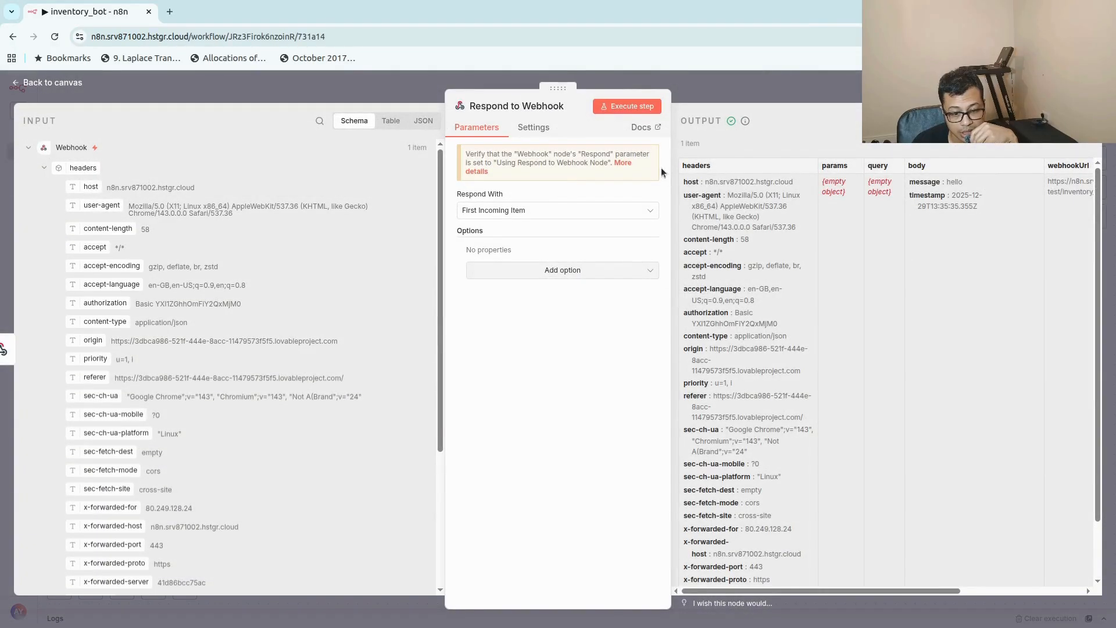
drag(767, 588, 738, 584)
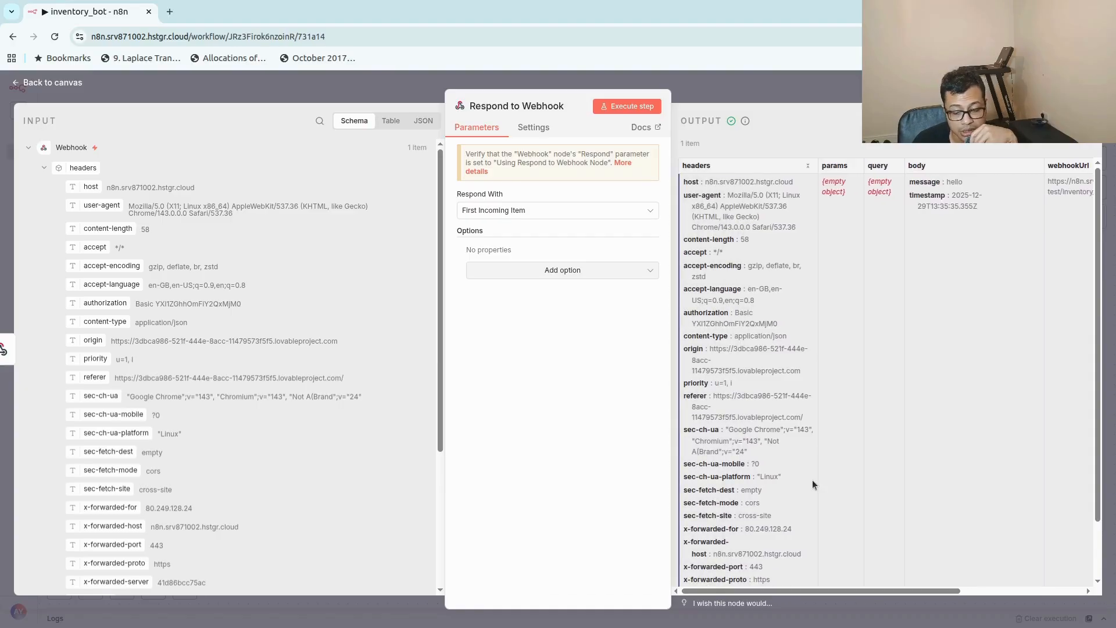
scroll(812, 483, down, 3)
scroll(797, 478, up, 3)
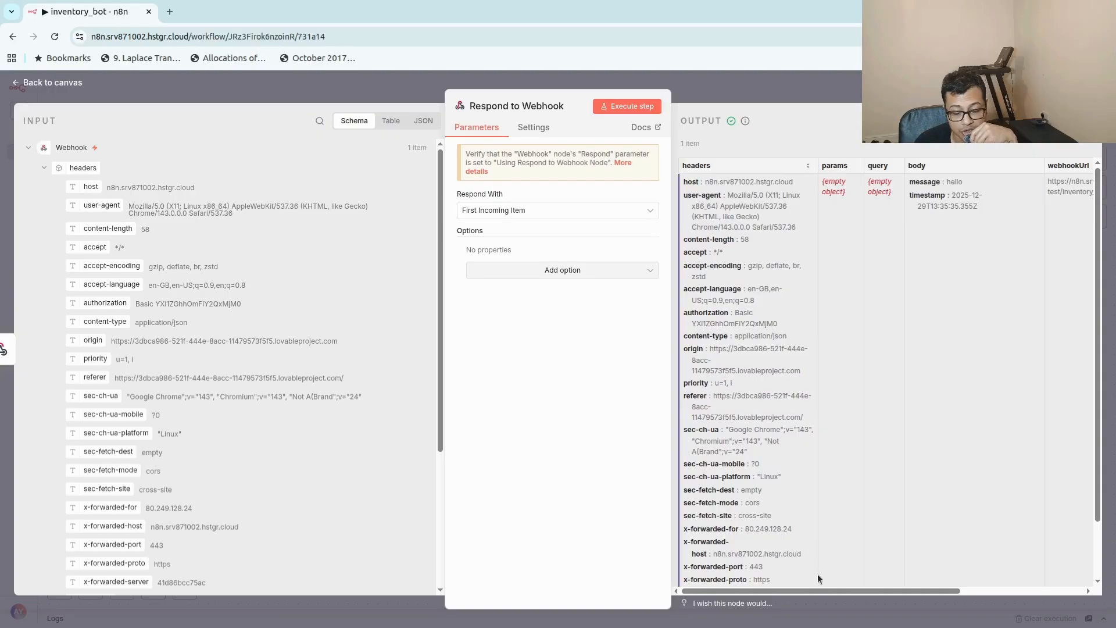
click(1032, 121)
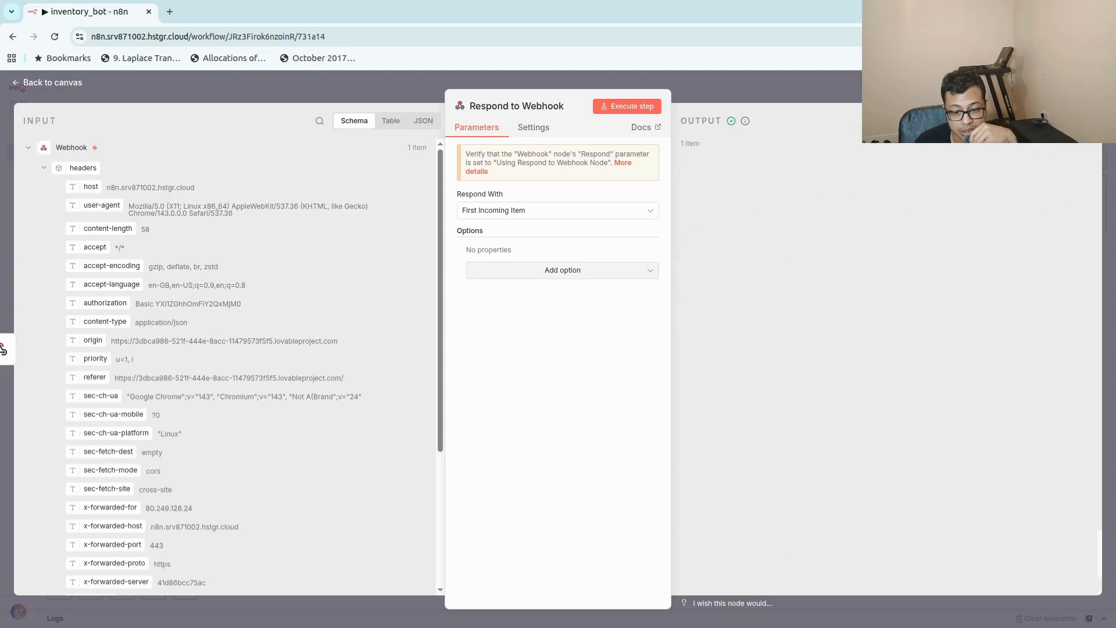
scroll(774, 459, down, 2)
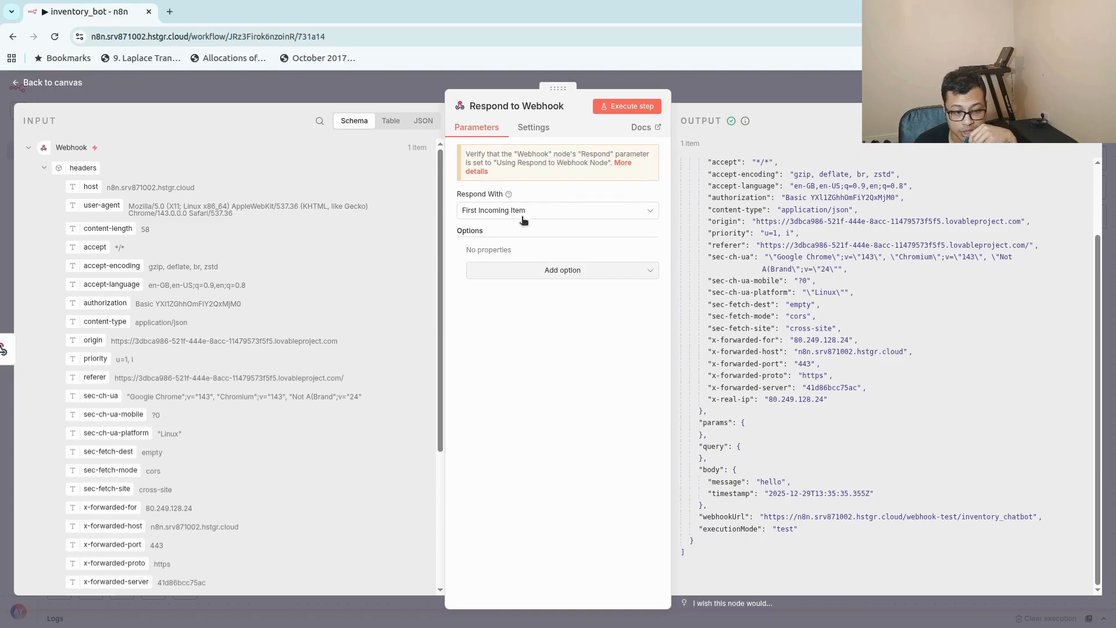
click(792, 92)
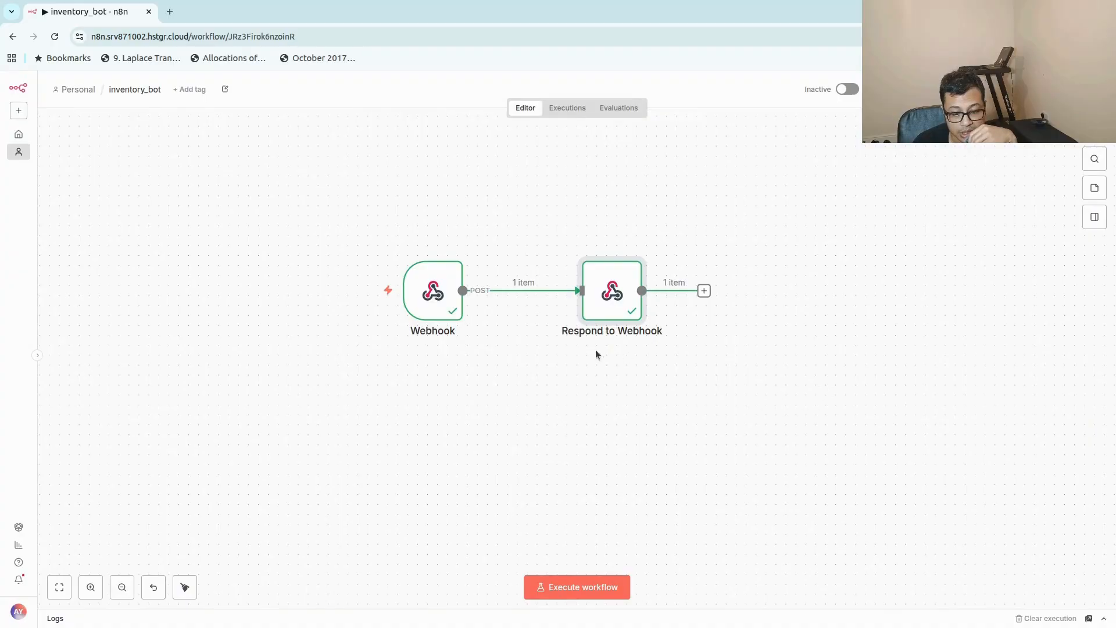
Move Respond to Webhook farther from the Webhook node and insert an AI Agent node between them.
drag(630, 292, 690, 301)
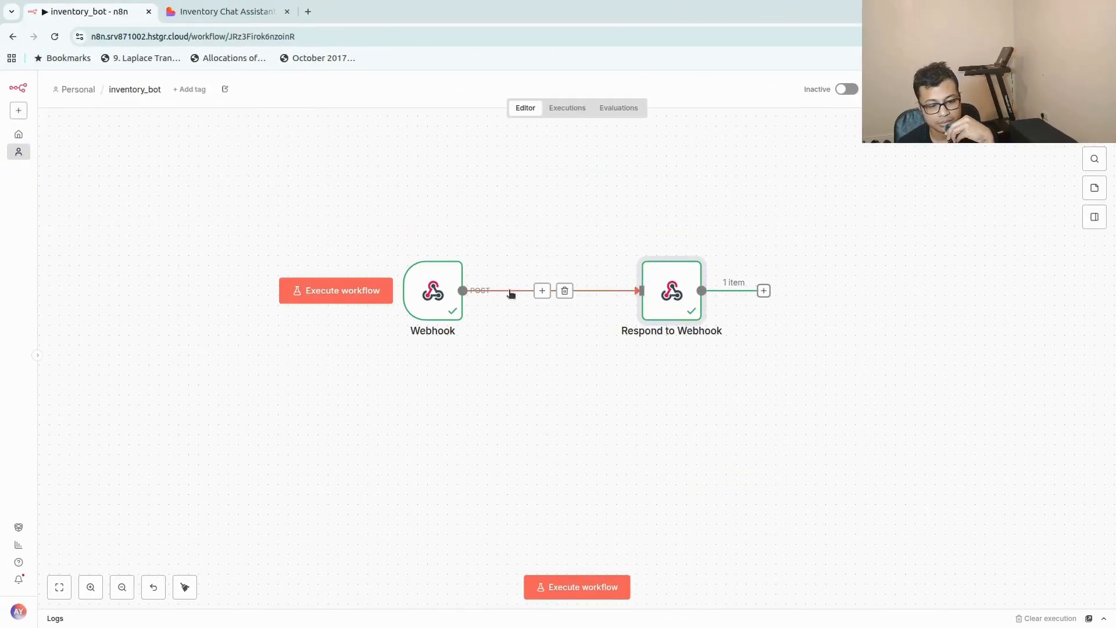
click(541, 290)
click(1025, 212)
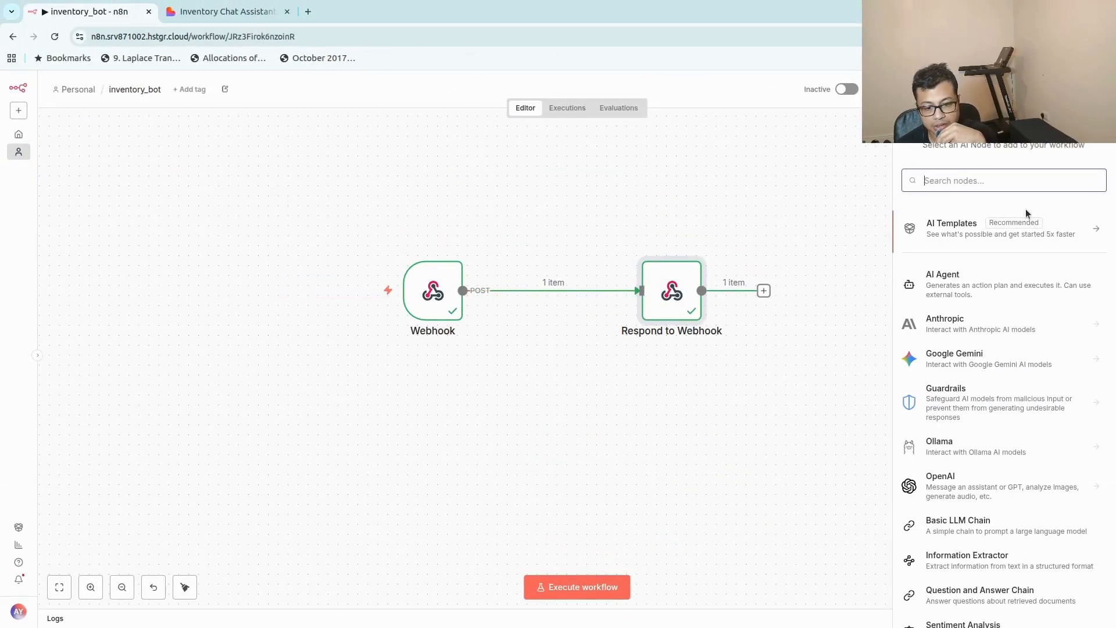
click(959, 271)
Set the AI Agent's prompt source to 'Define below' and map the webhook's body message into the user prompt as {{ $json.body.message }}.
click(548, 207)
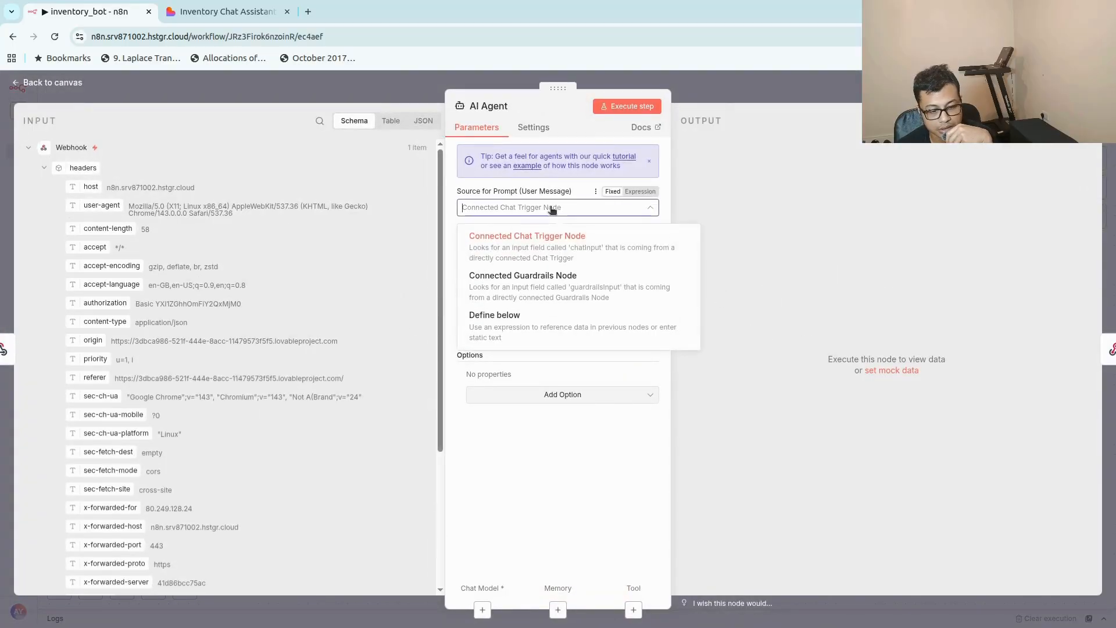
click(536, 326)
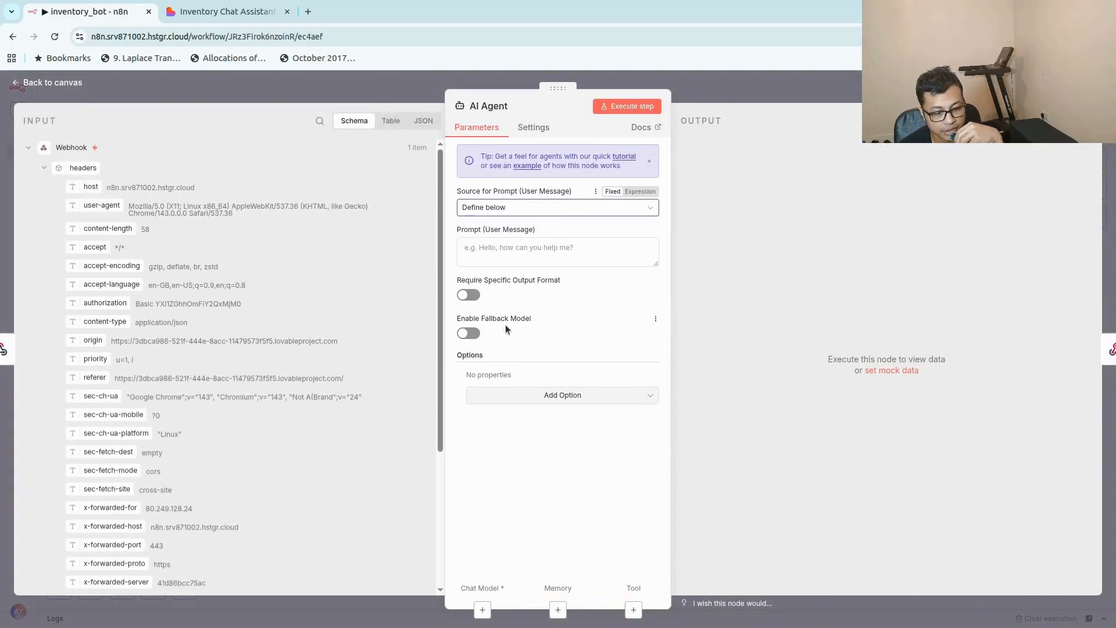
drag(437, 300, 414, 430)
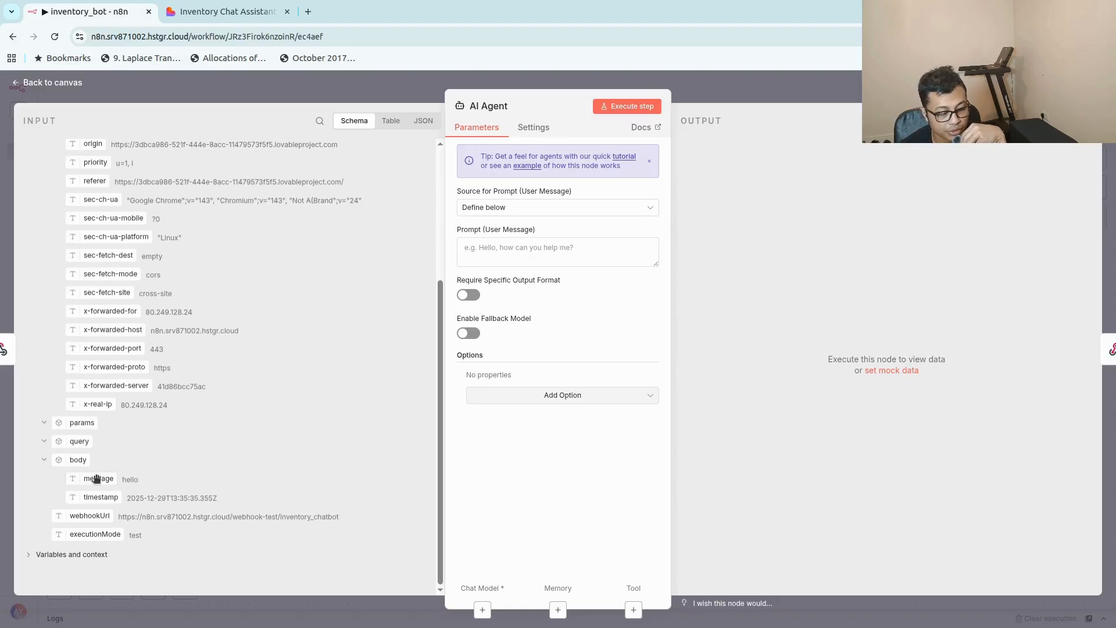
drag(96, 478, 490, 253)
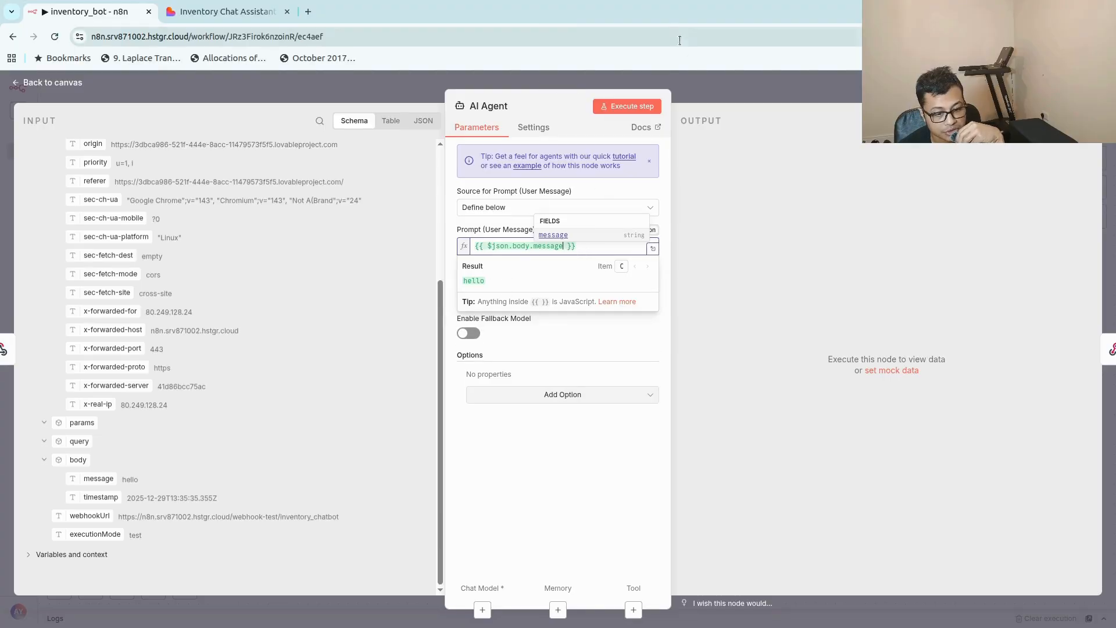
click(699, 84)
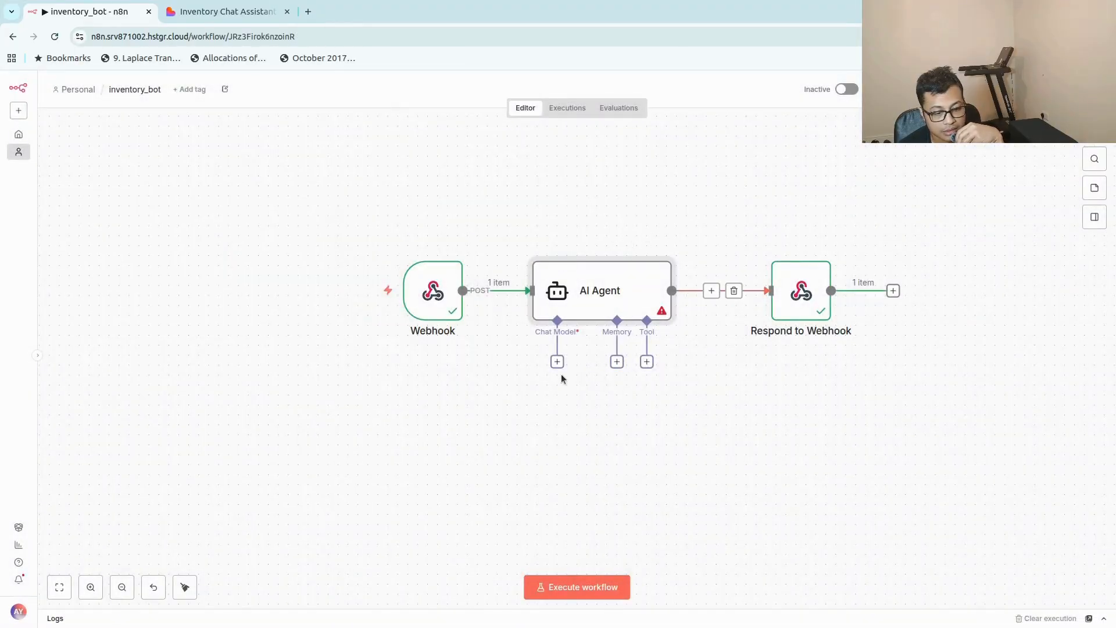
Attach an OpenAI Chat Model to the AI Agent, keeping the OpenAI account credential and the gpt-4.1-mini model.
click(556, 362)
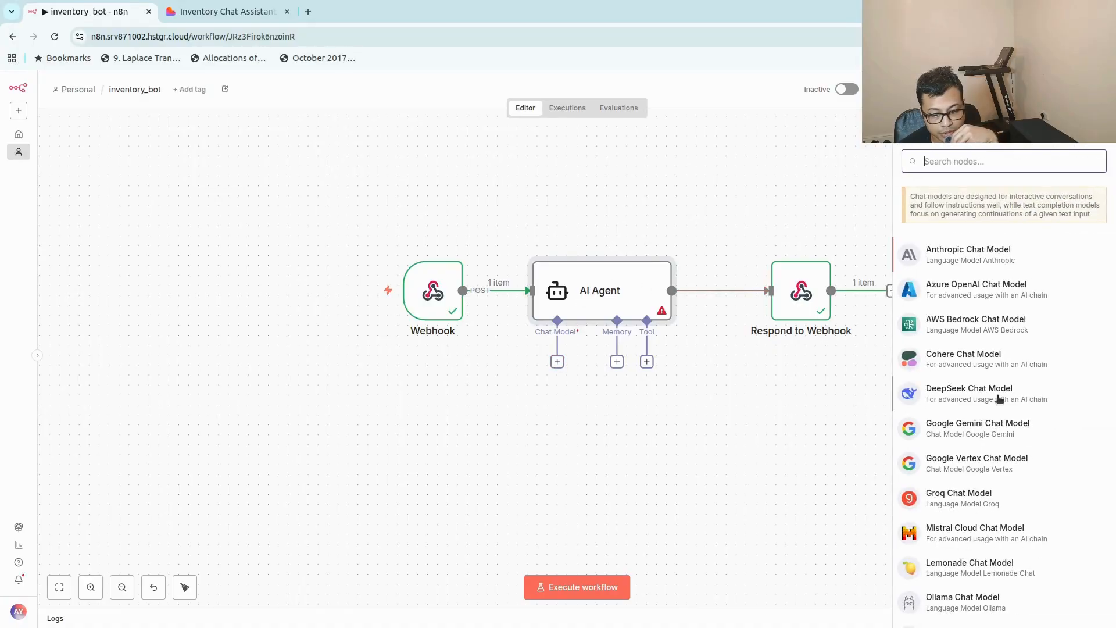
scroll(998, 399, down, 3)
click(991, 552)
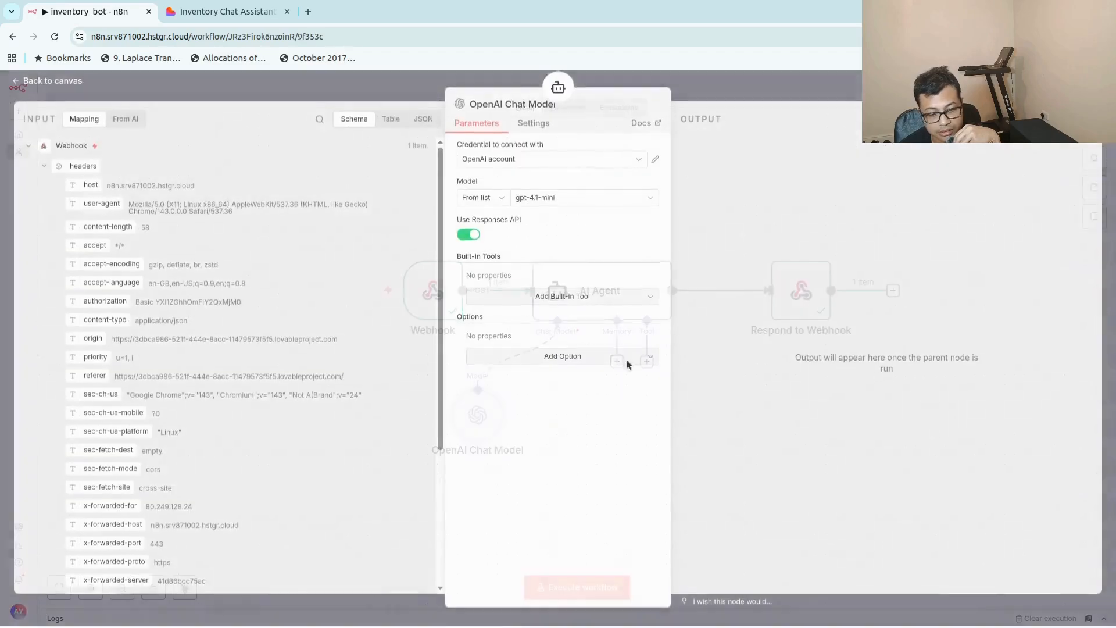
click(832, 96)
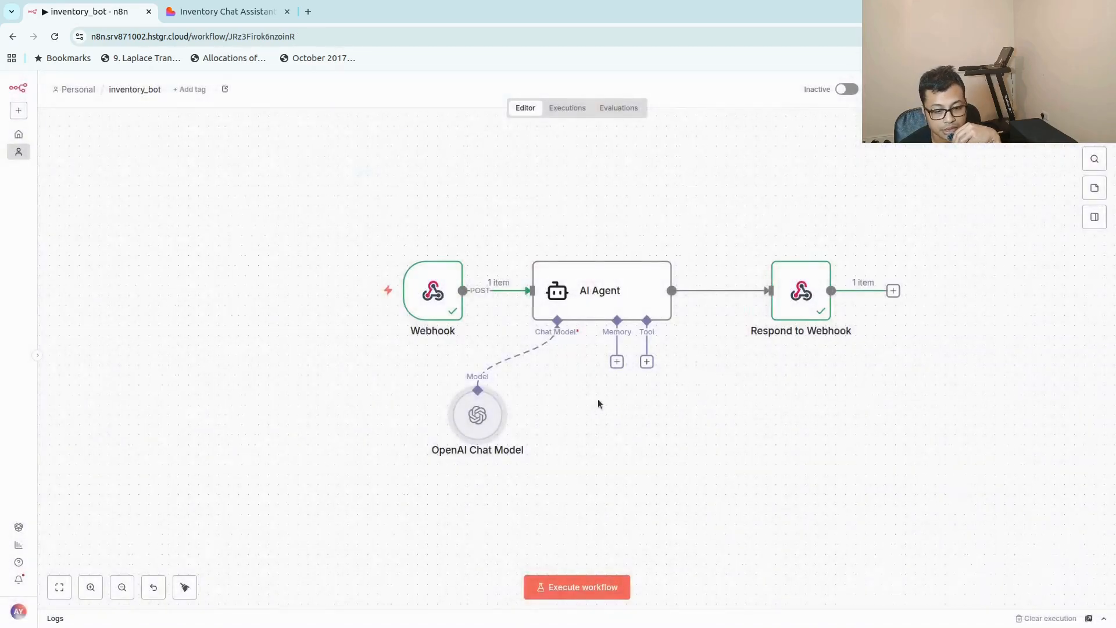
Attach Simple Memory to the AI Agent with the session ID set to 'Define below' and the key {{ $json.headers.origin }}.
click(617, 361)
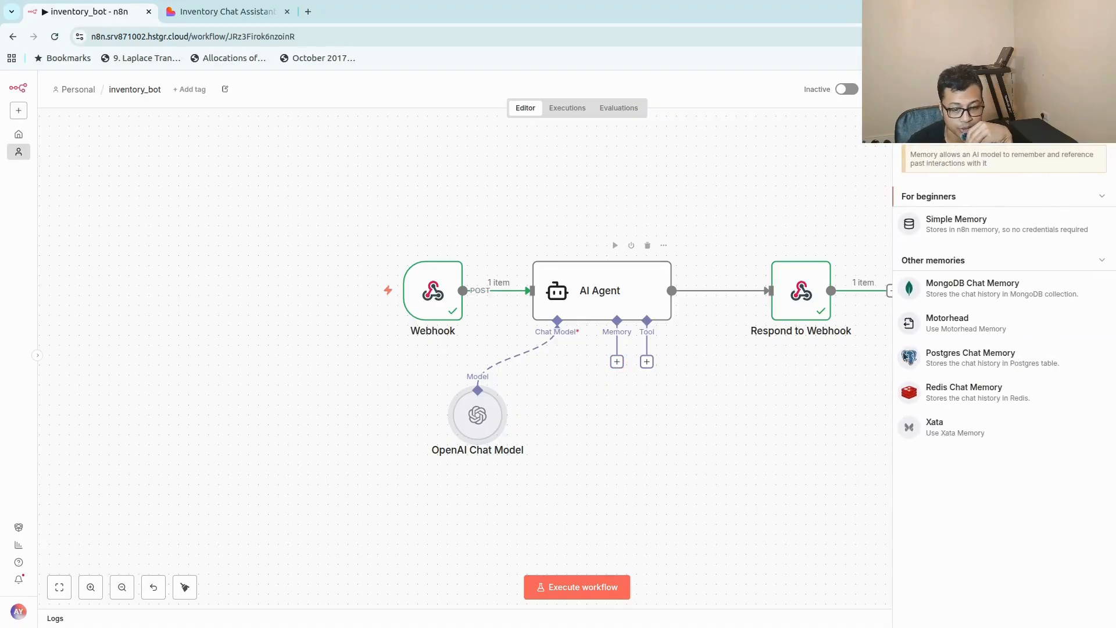
click(1021, 225)
click(563, 166)
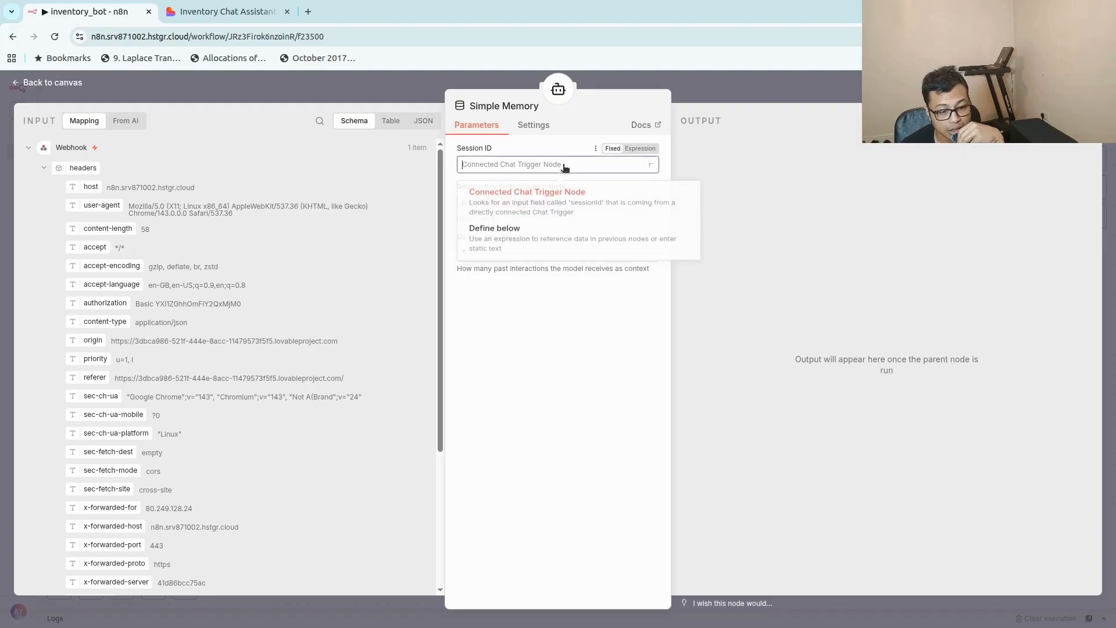
click(550, 248)
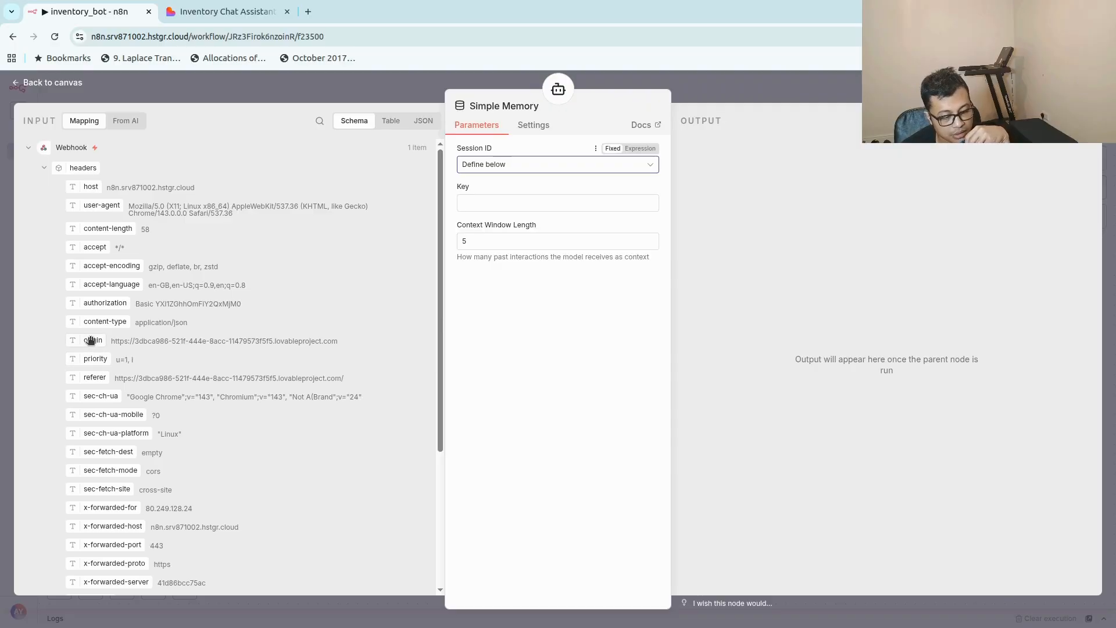
drag(92, 342, 482, 203)
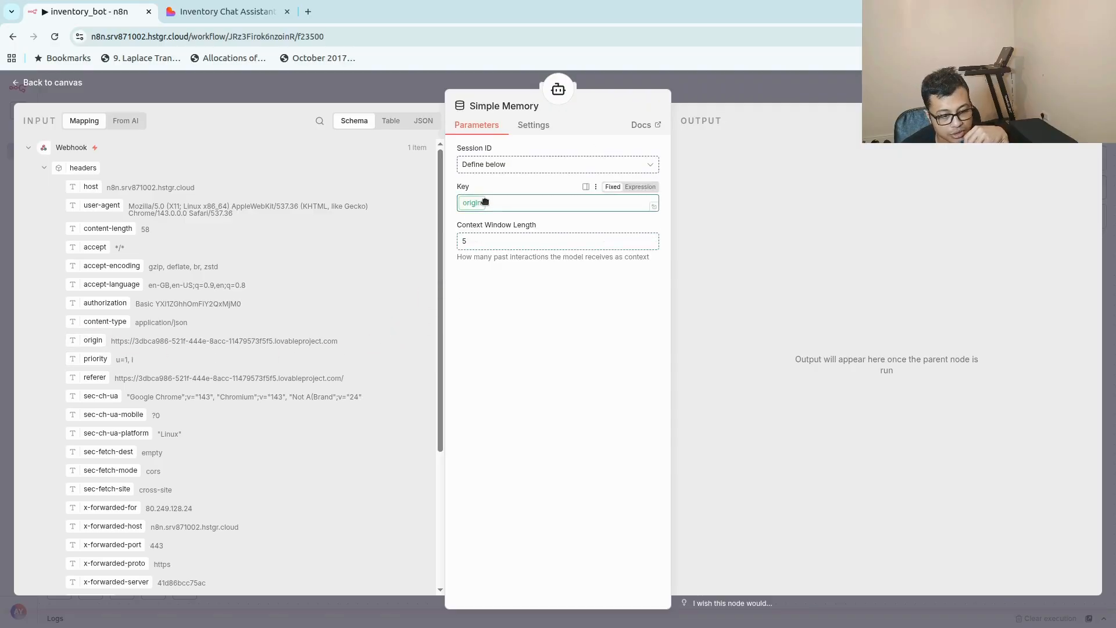
click(544, 436)
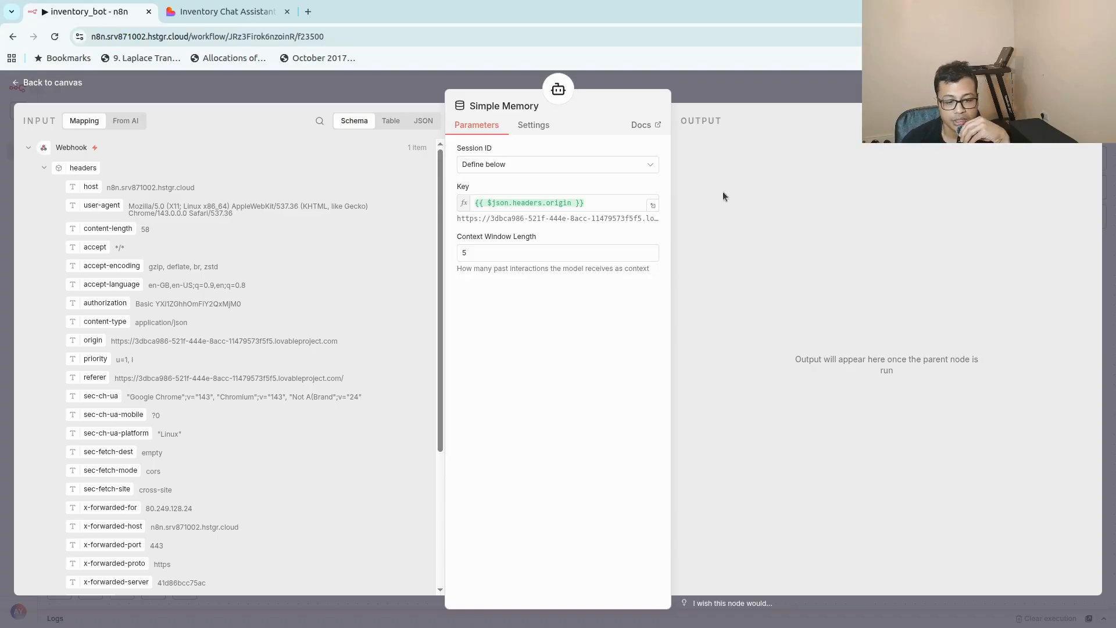
click(784, 87)
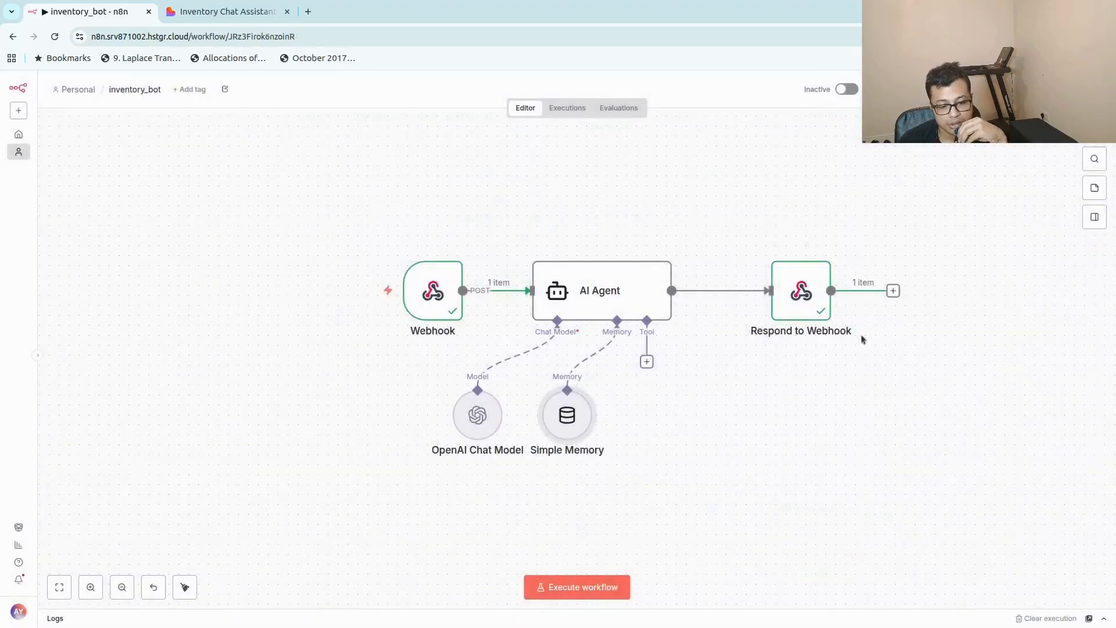
Align the OpenAI Chat Model and Simple Memory nodes side by side below the AI Agent and start a test execution of the workflow.
drag(478, 415, 488, 435)
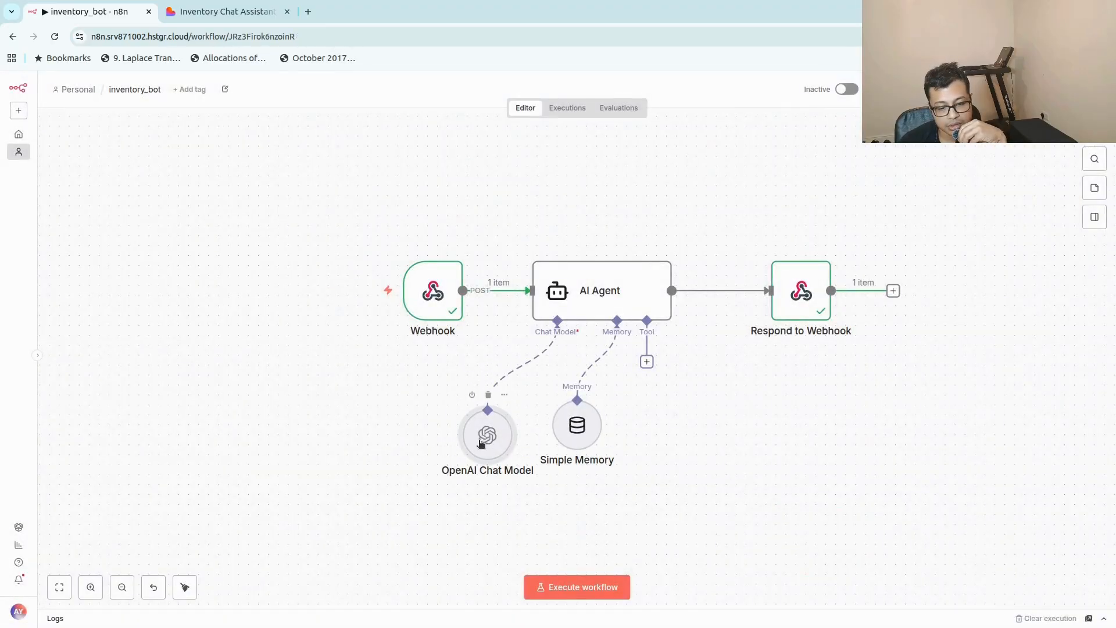
drag(581, 443, 581, 454)
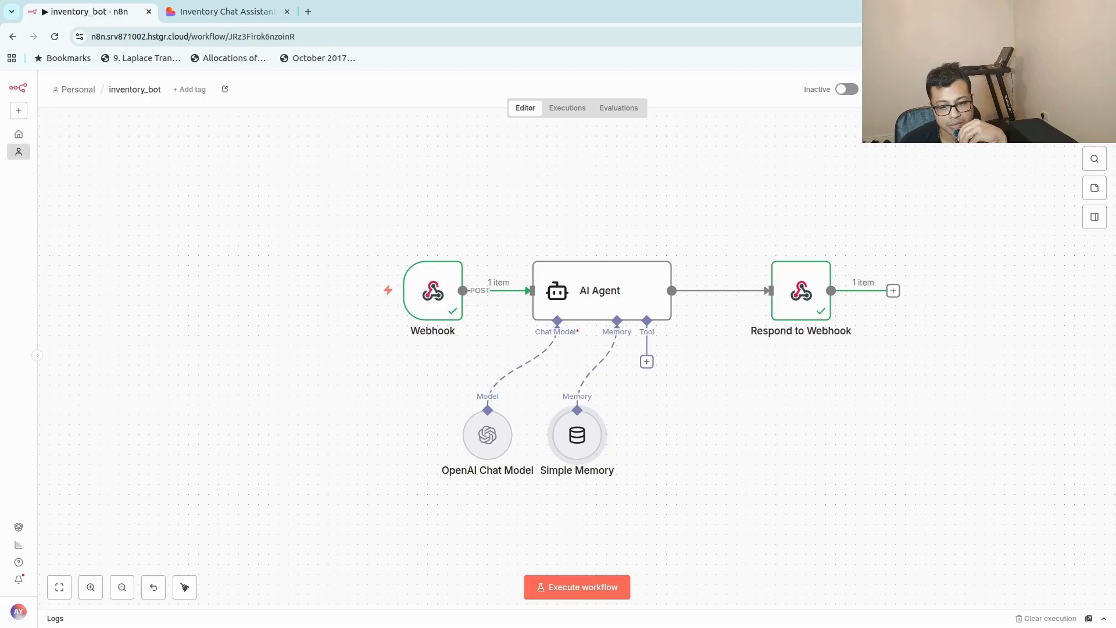
click(618, 585)
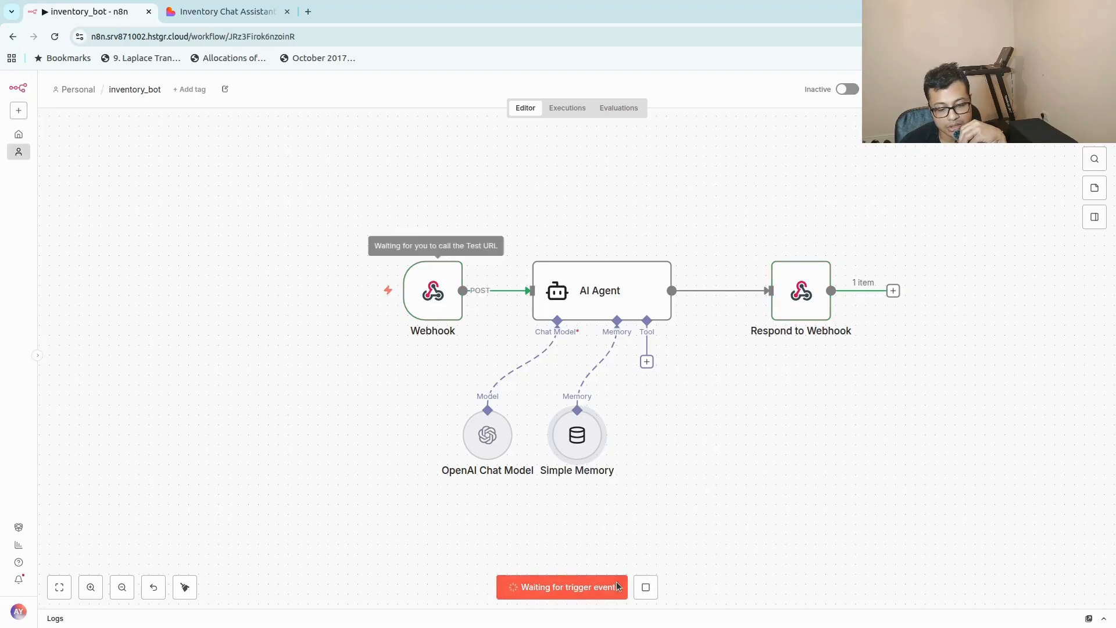
Switch to the Lovable Inventory Chat Assistant preview and send the chat message "hello".
click(214, 11)
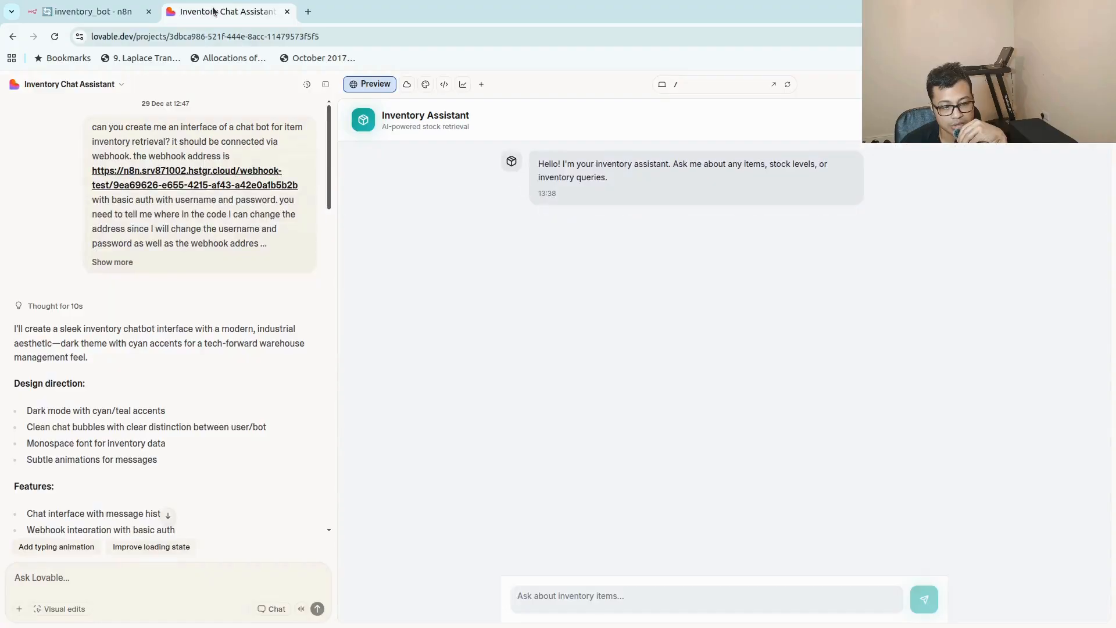
click(541, 592)
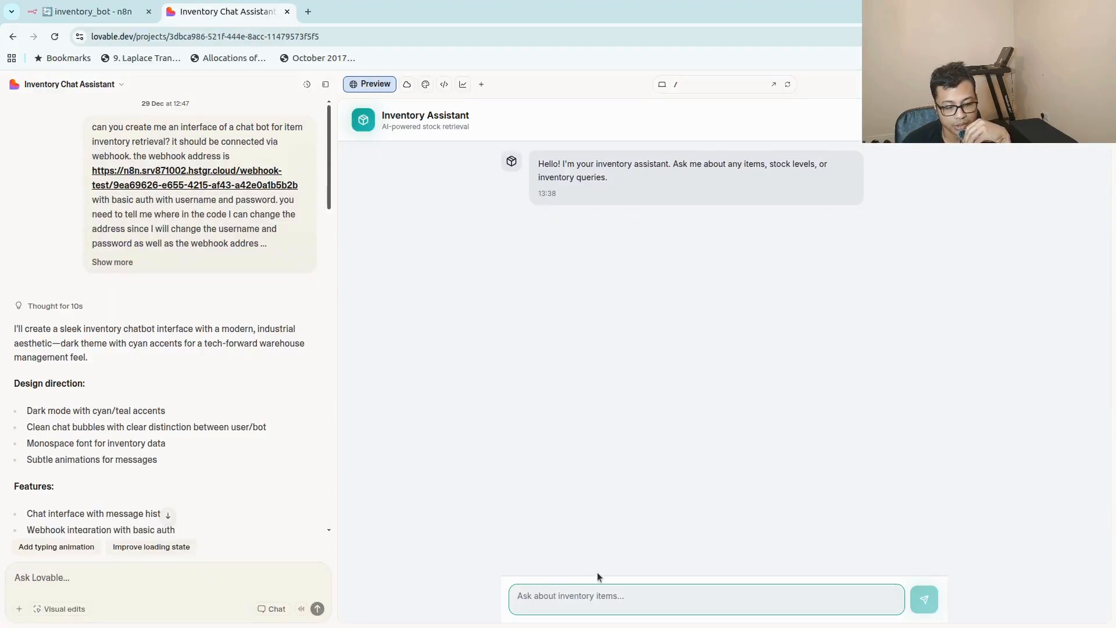
text(hello)
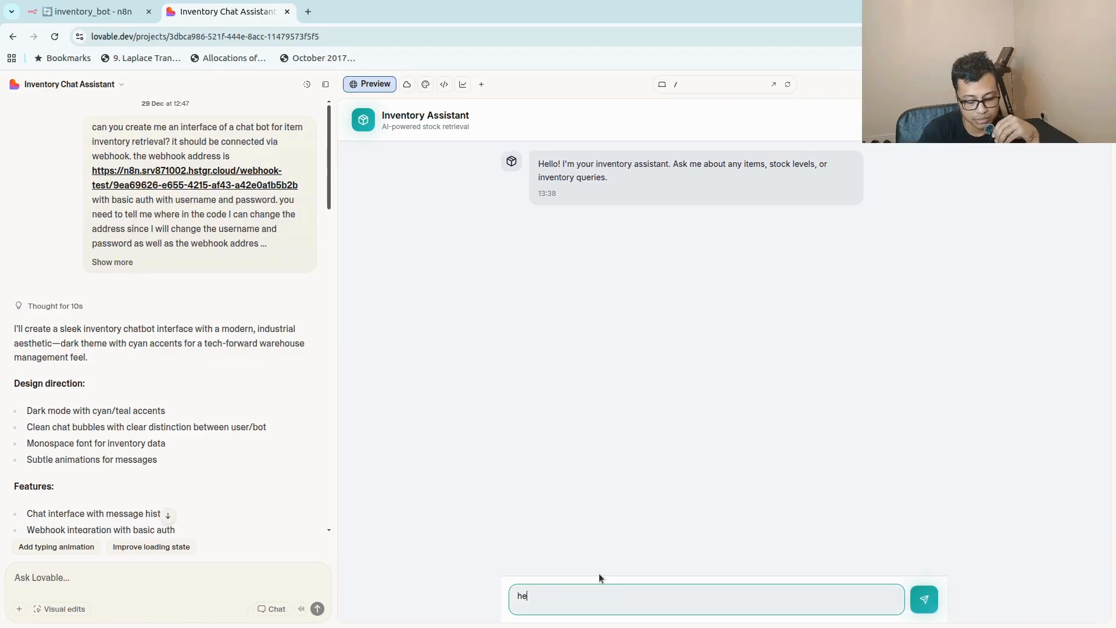
key(Return)
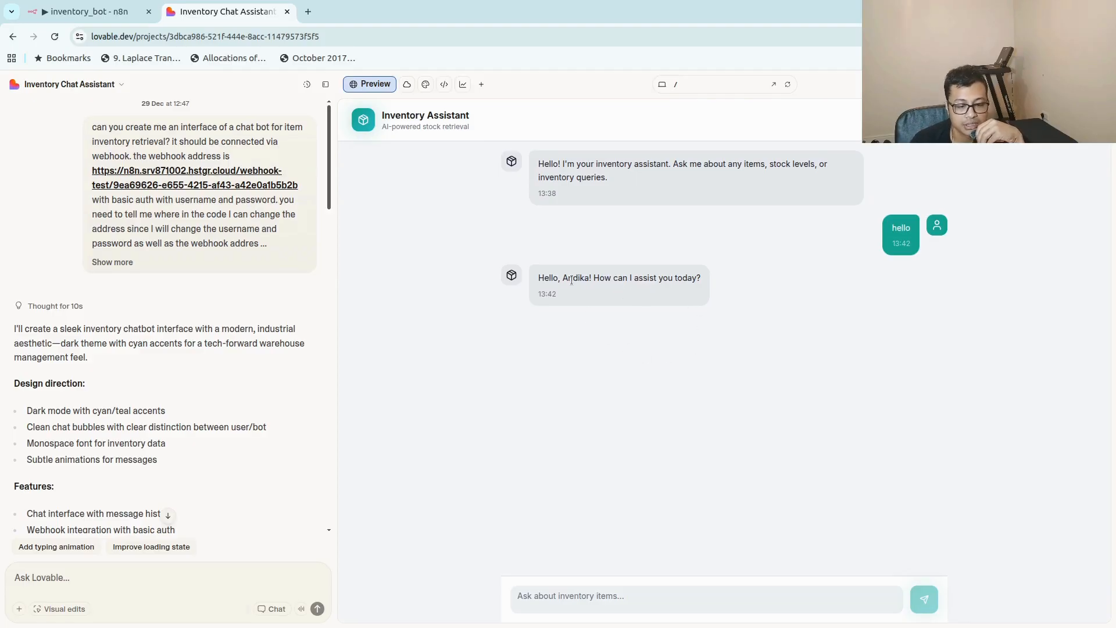
Return to the n8n workflow and examine the chat history stored in the Simple Memory node's output.
click(79, 10)
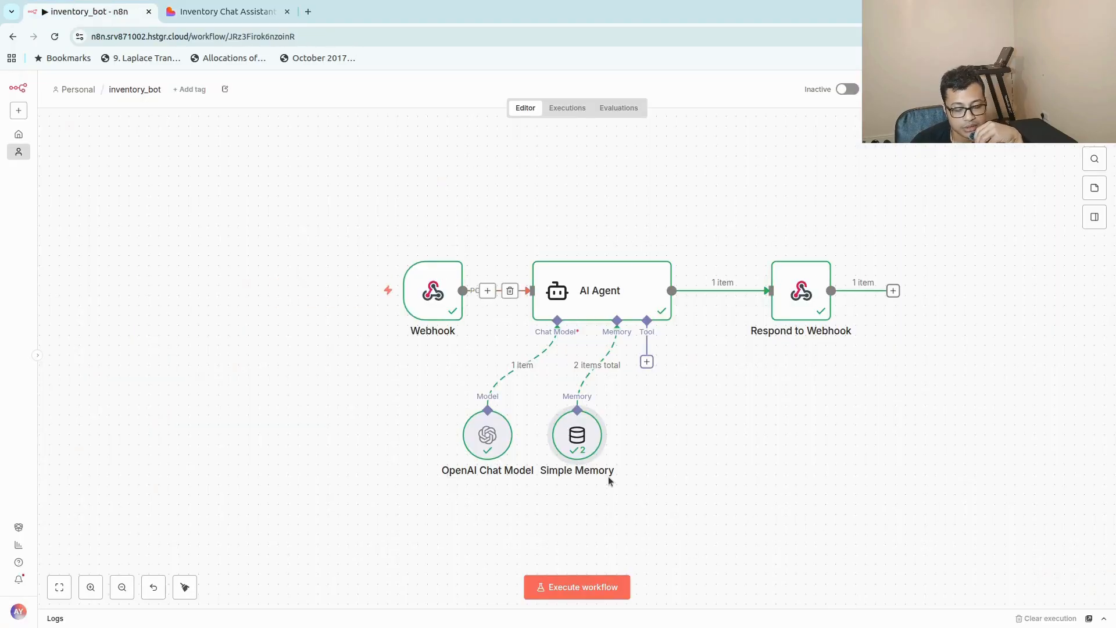
double_click(581, 438)
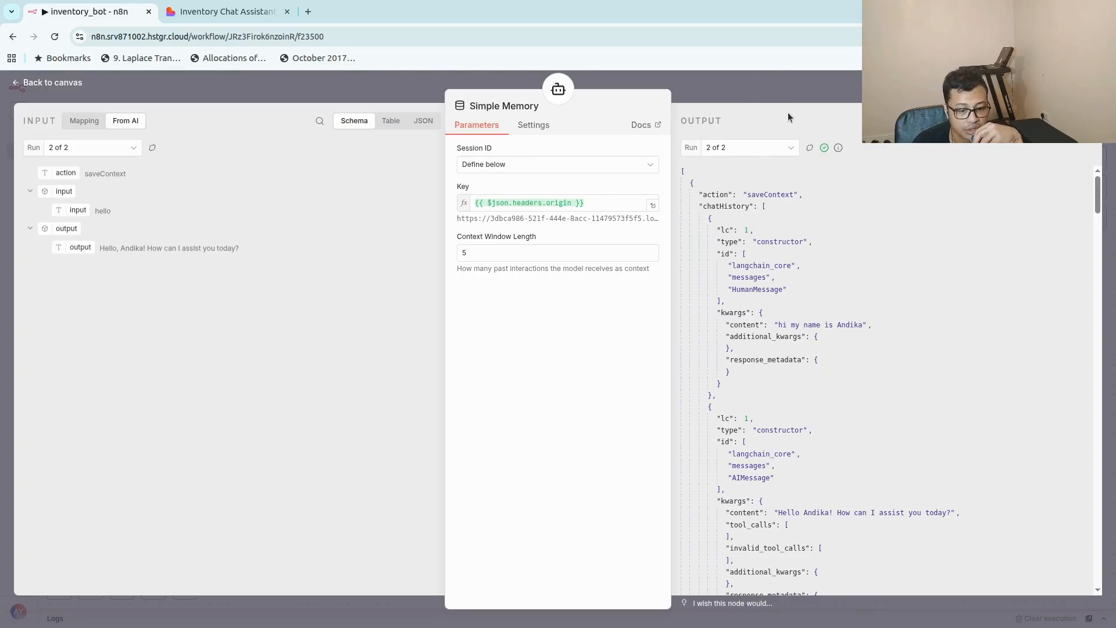
scroll(837, 401, down, 3)
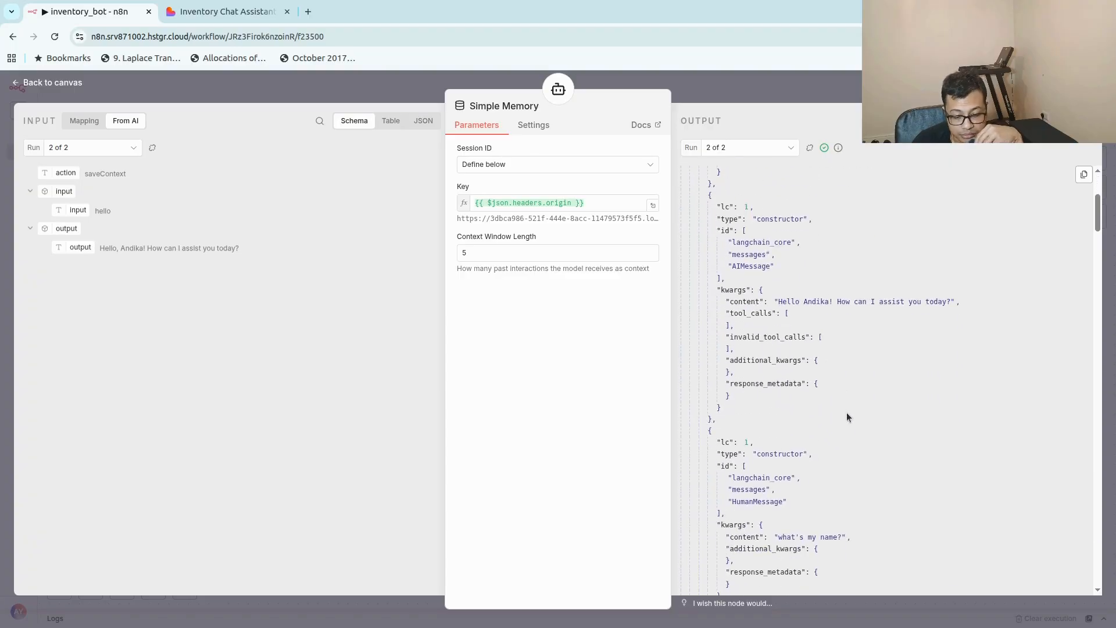
scroll(846, 413, down, 3)
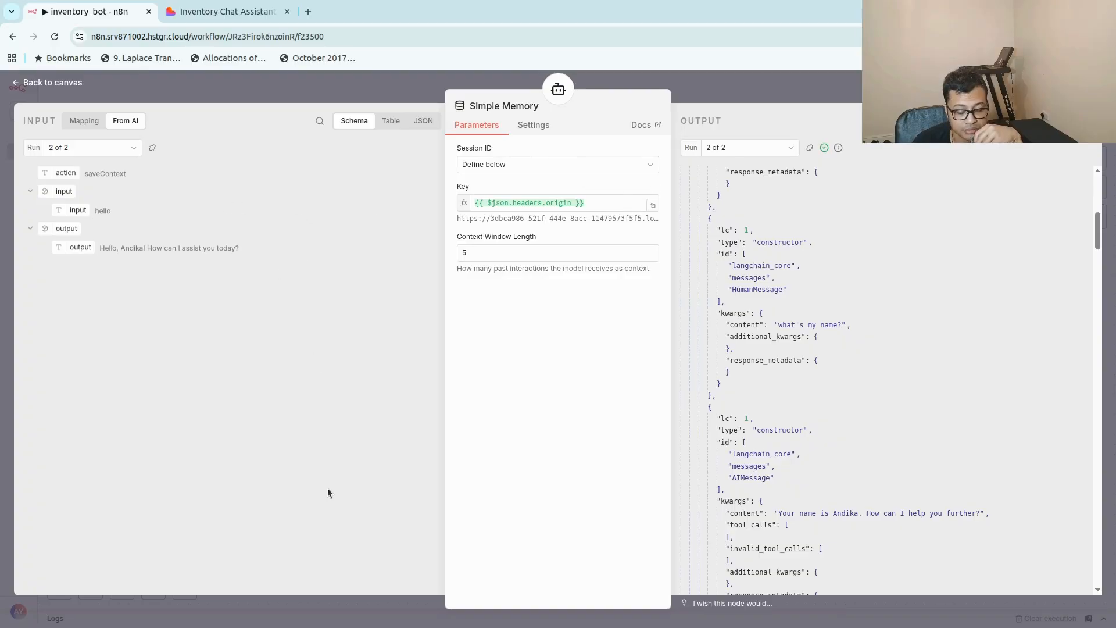
click(742, 82)
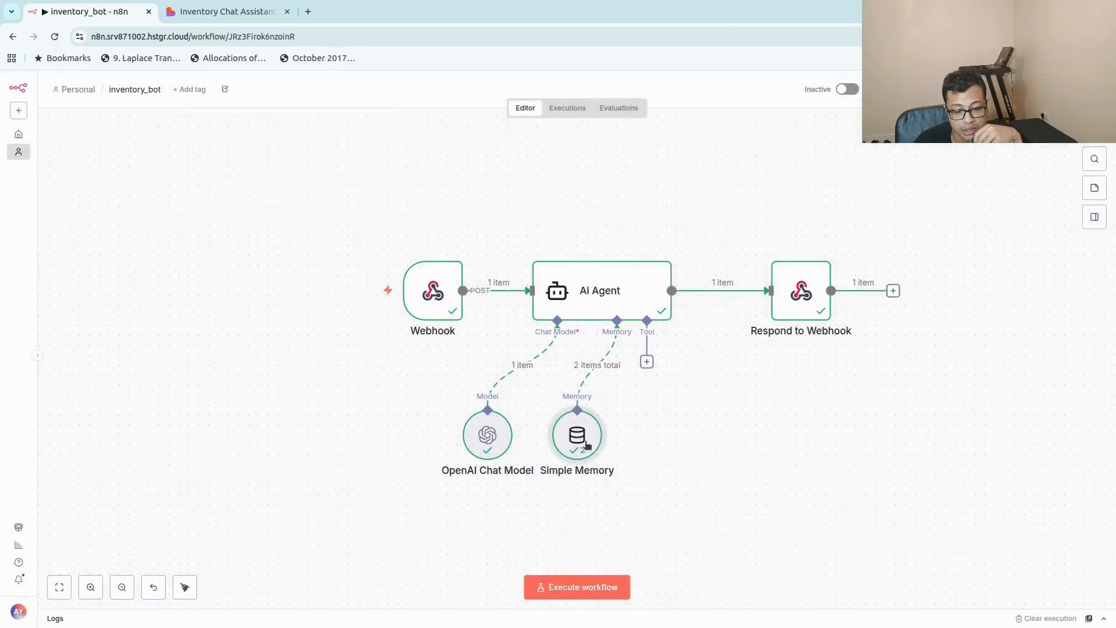
Delete the Simple Memory node from the AI Agent.
mouse_move(584, 444)
key(Delete)
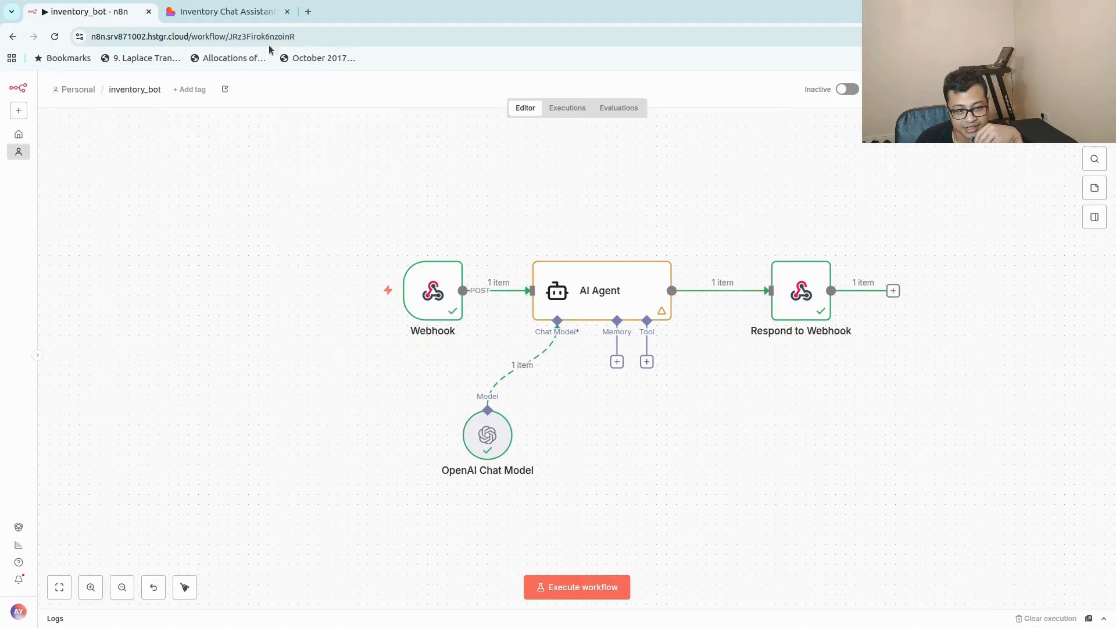
Switch to the Lovable chat preview and send the message "hello, what s my name?".
click(250, 12)
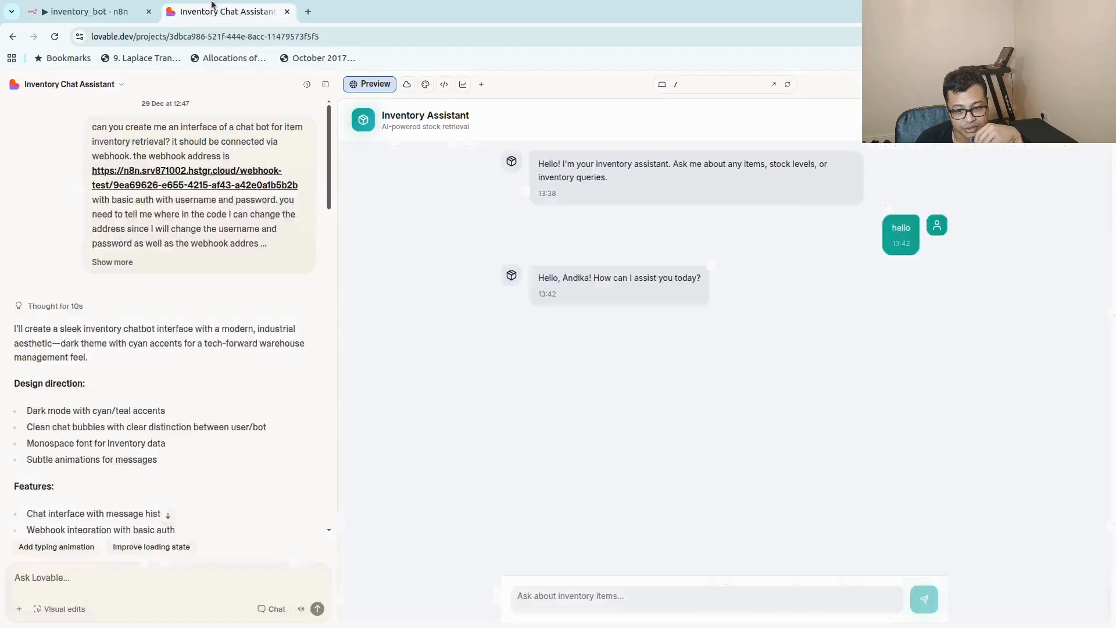
click(540, 604)
text(hello)
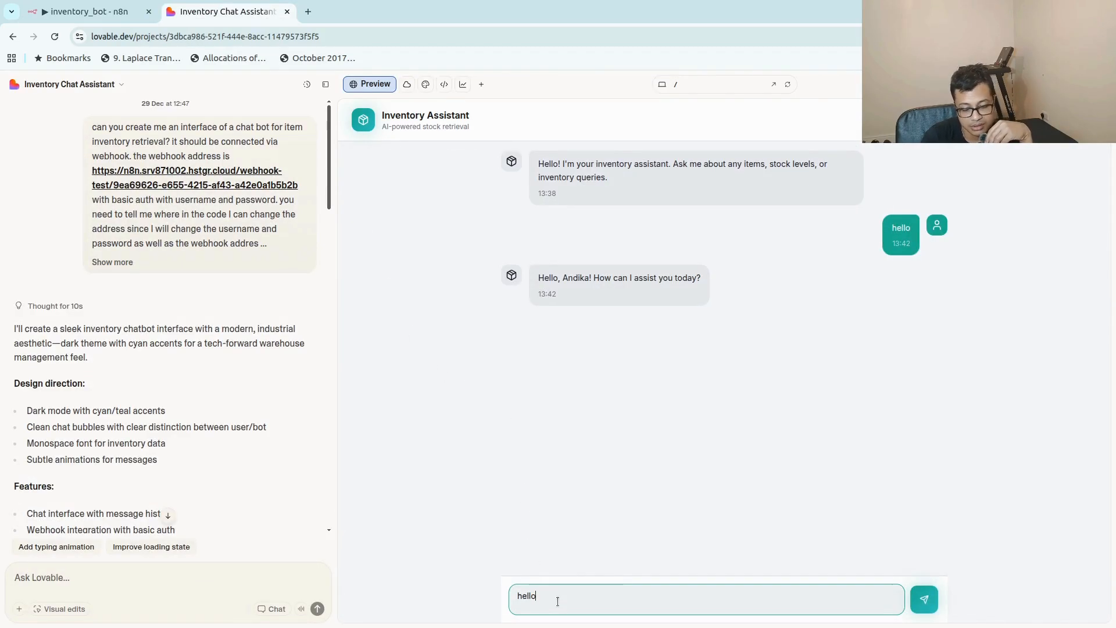
text(, wha)
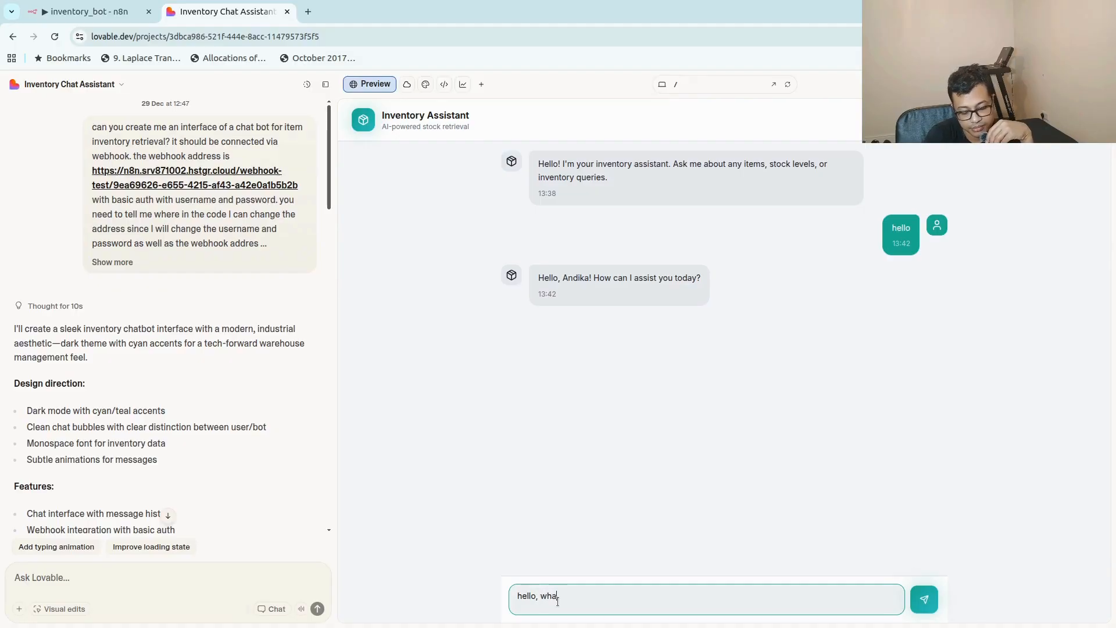
text(t's my n)
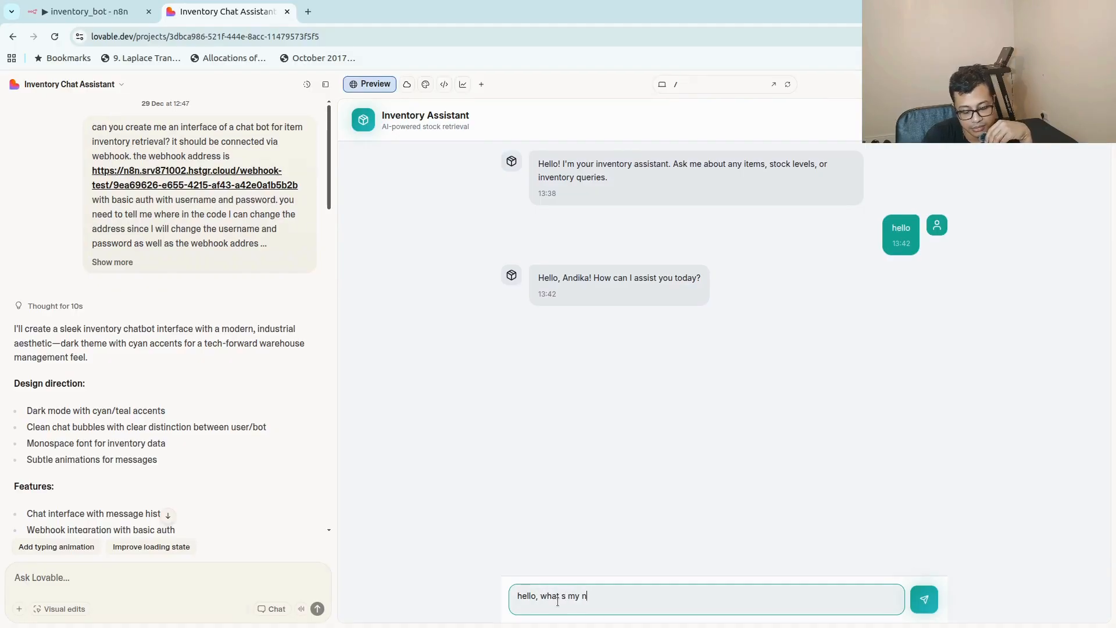
text(am)
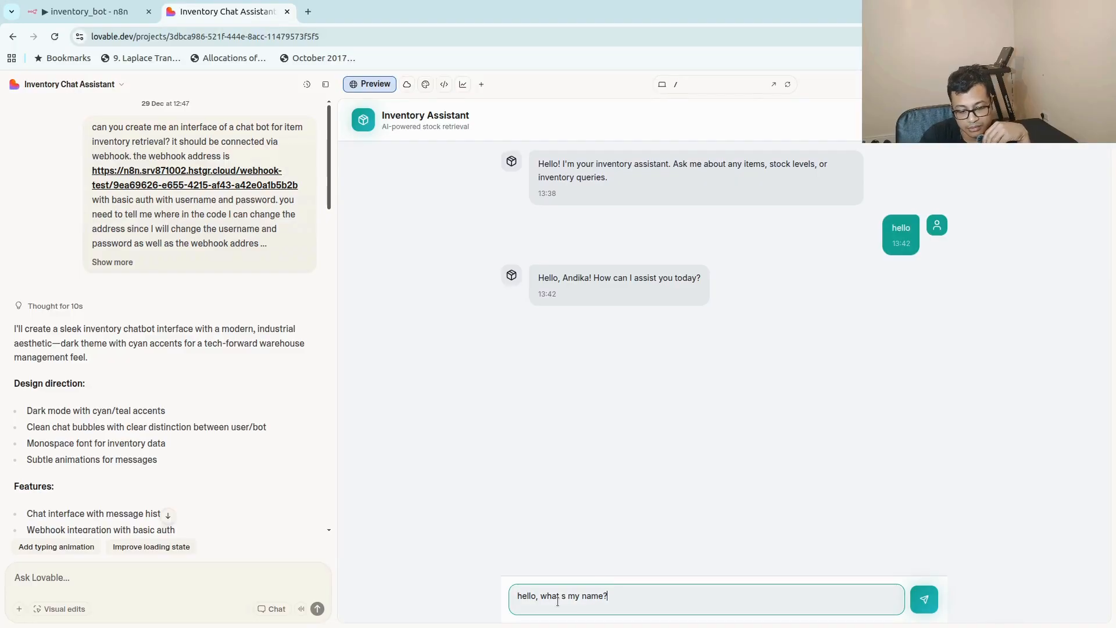
key(Return)
Start a test execution of the n8n workflow and resend a copy of the "hello, what s my name?" message in the Lovable chat.
key(ctrl+Page_Up)
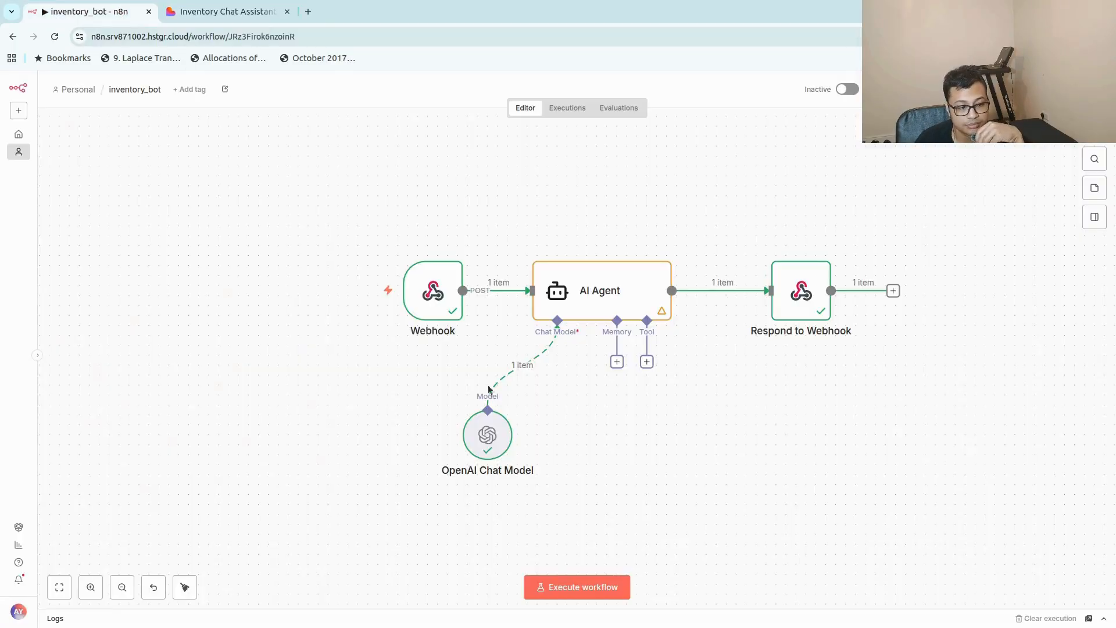
click(563, 592)
click(226, 11)
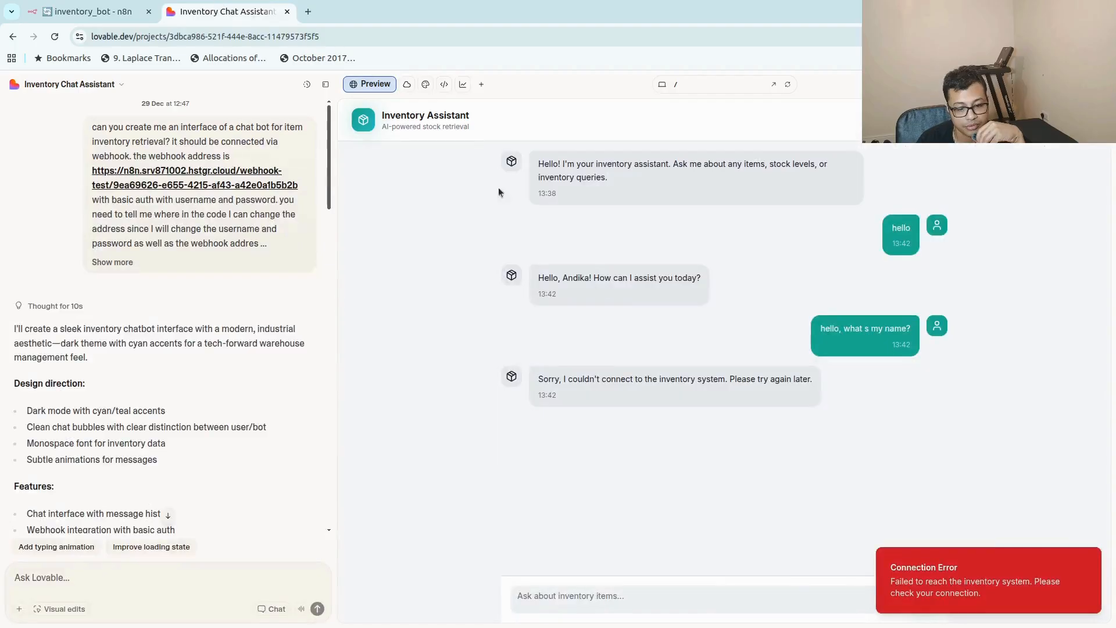
drag(817, 329, 912, 329)
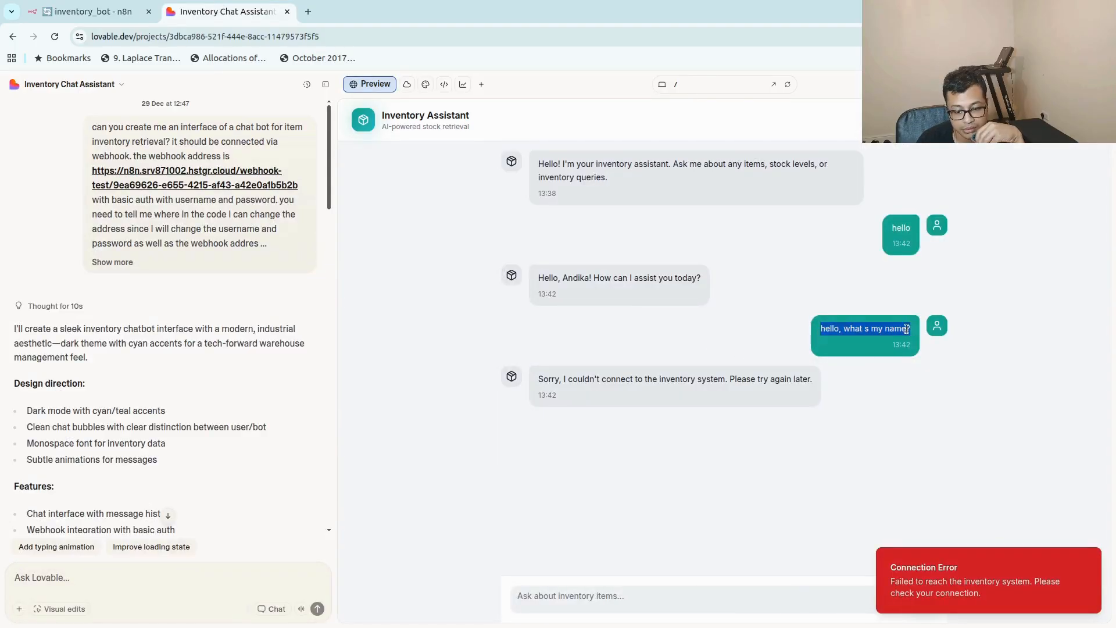
right_click(912, 337)
click(900, 349)
click(594, 601)
right_click(594, 601)
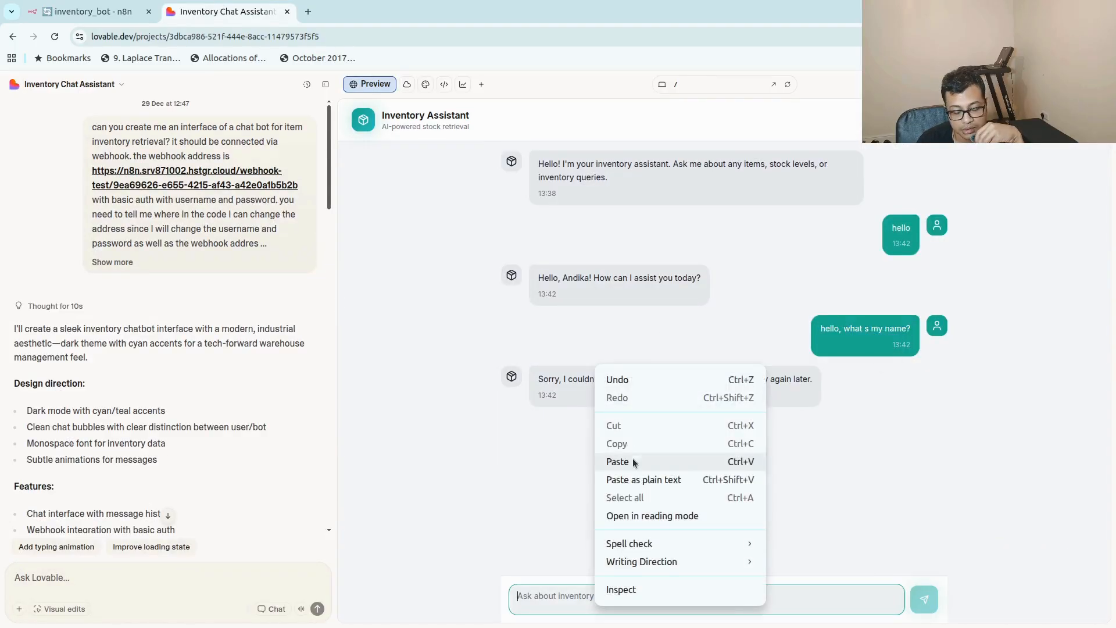
click(633, 461)
click(923, 599)
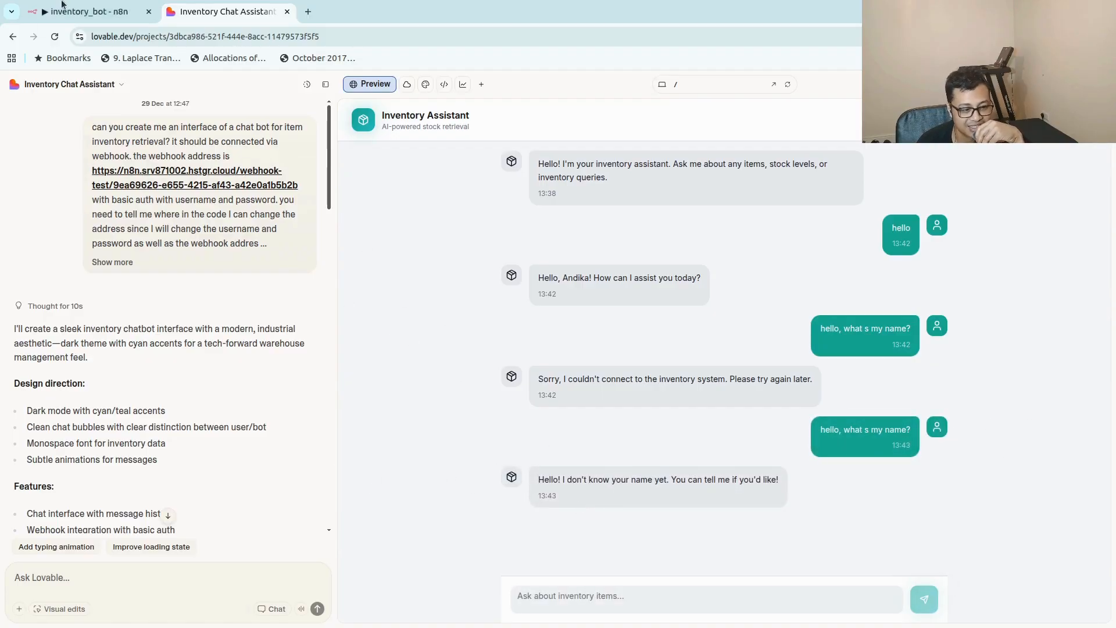
In n8n, attach a new Simple Memory beside the chat model, with session ID 'Define below' and the webhook's origin header mapped as the key.
click(84, 11)
click(616, 361)
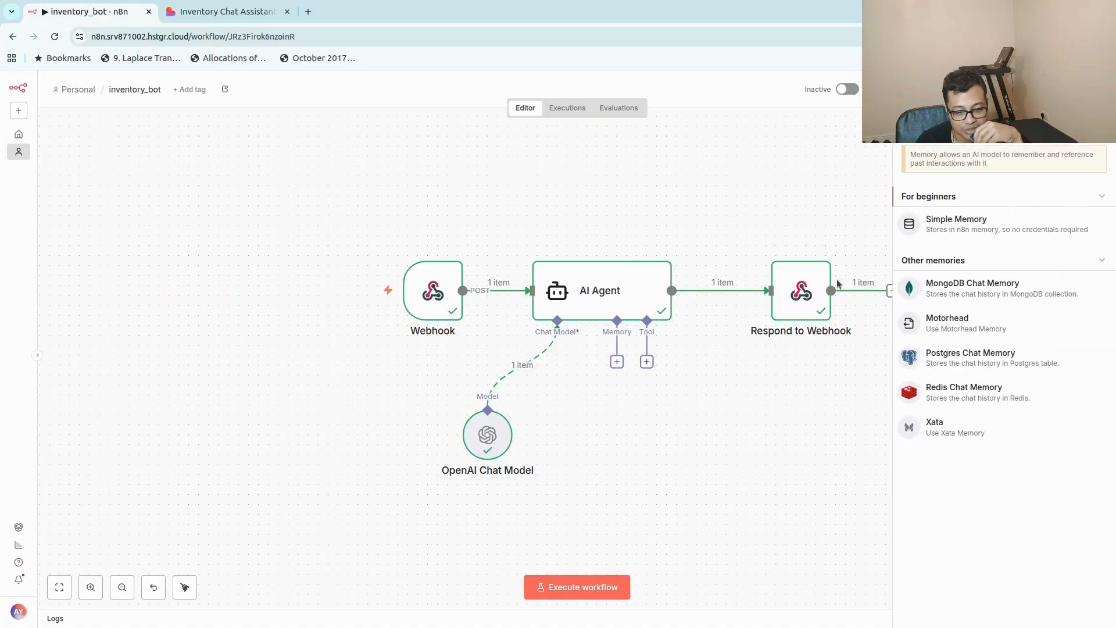
click(930, 216)
click(508, 163)
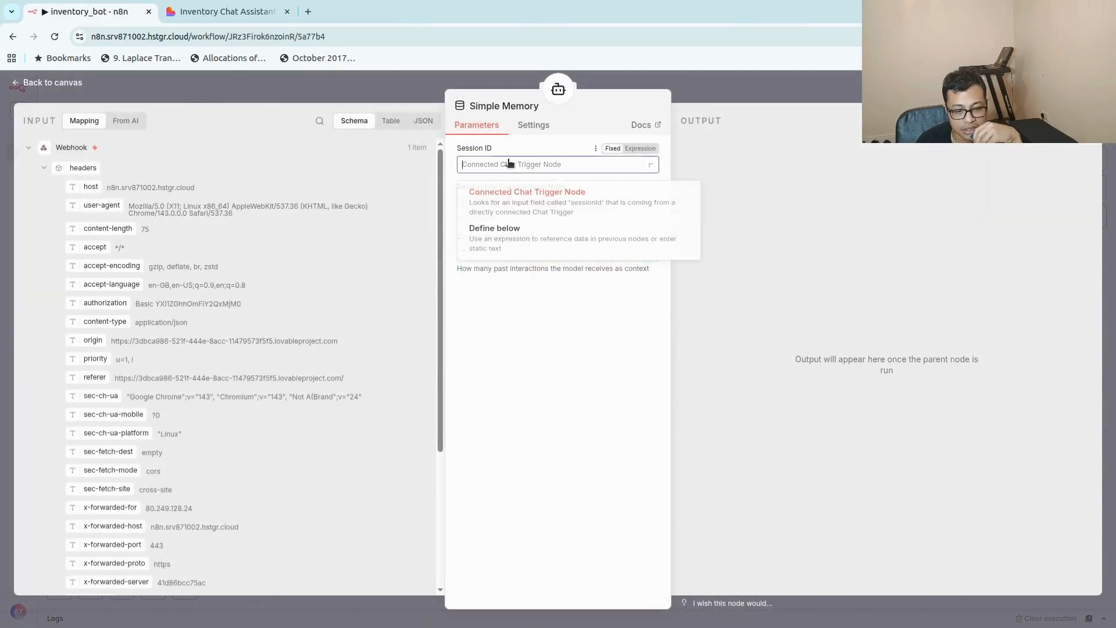
click(510, 247)
scroll(394, 421, down, 3)
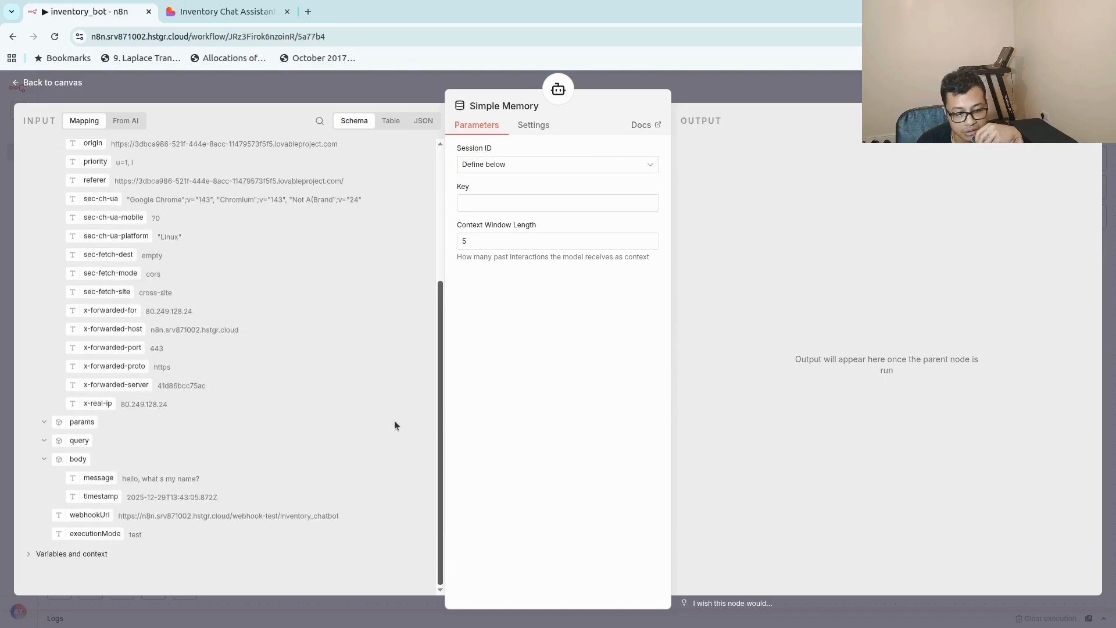
scroll(417, 325, up, 2)
scroll(417, 322, up, 2)
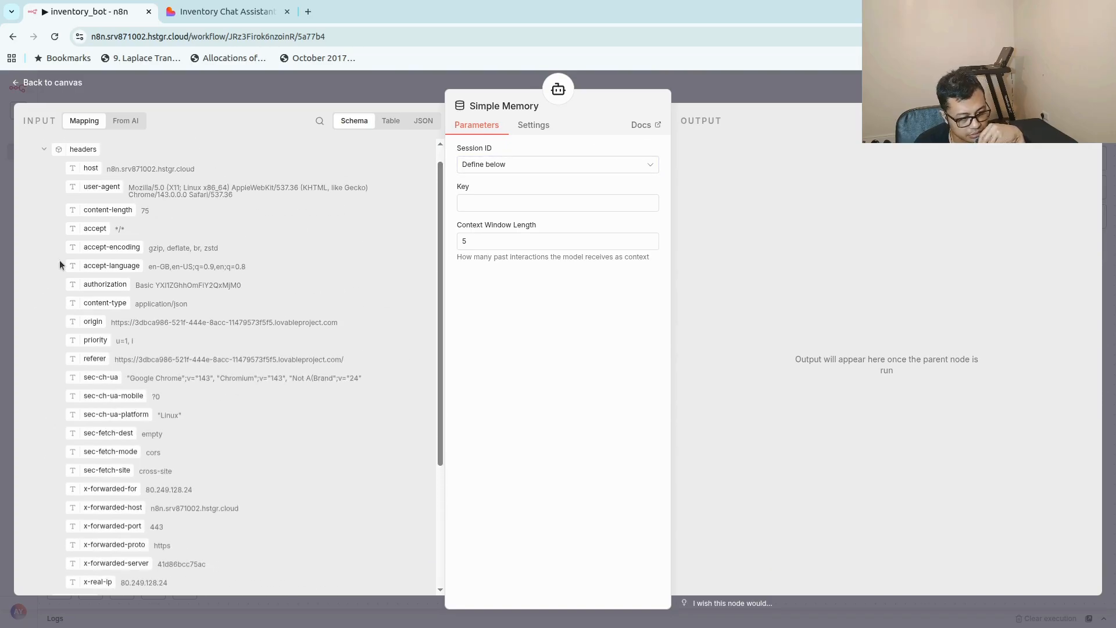
drag(98, 322, 501, 203)
click(799, 80)
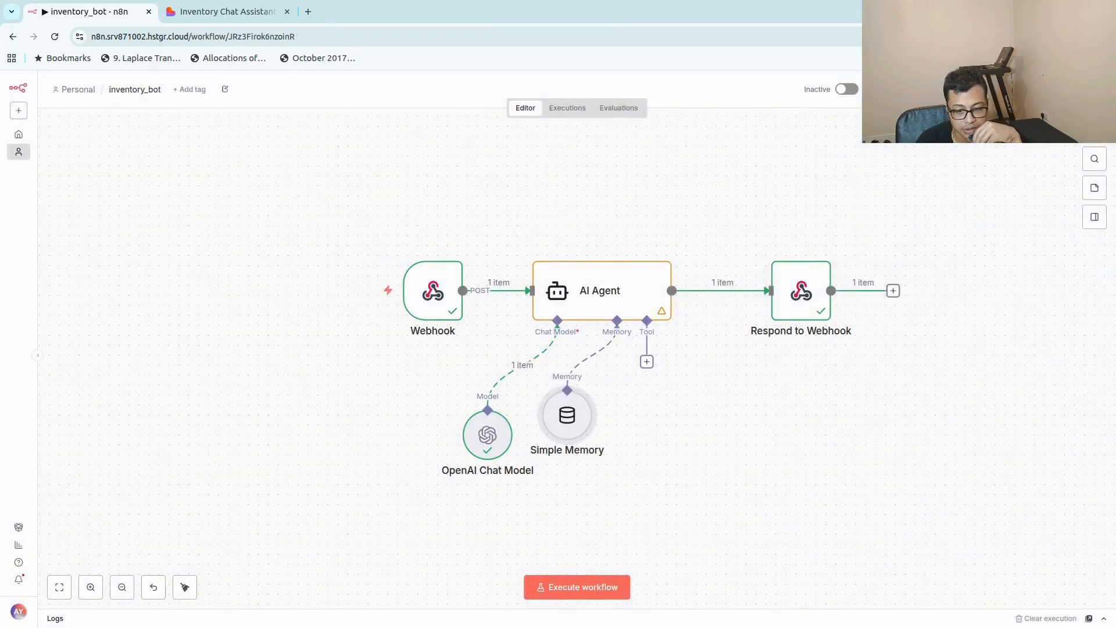
drag(572, 427, 581, 448)
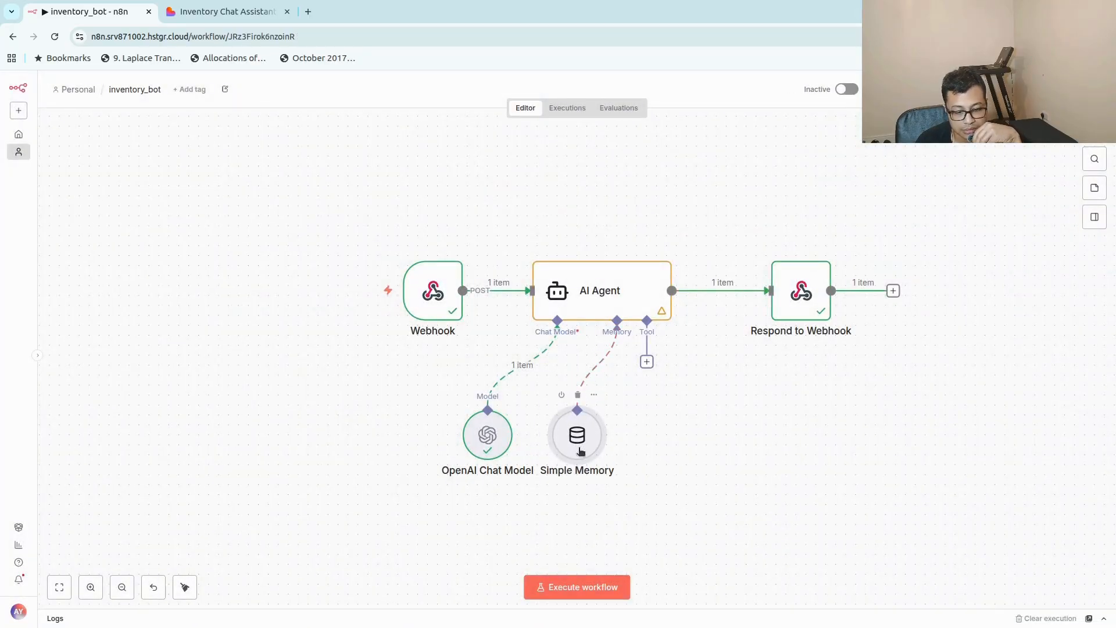
Start a test execution of the n8n workflow and send "spell 2 A's in my name?" in the Lovable chat preview.
click(578, 587)
click(227, 11)
click(609, 593)
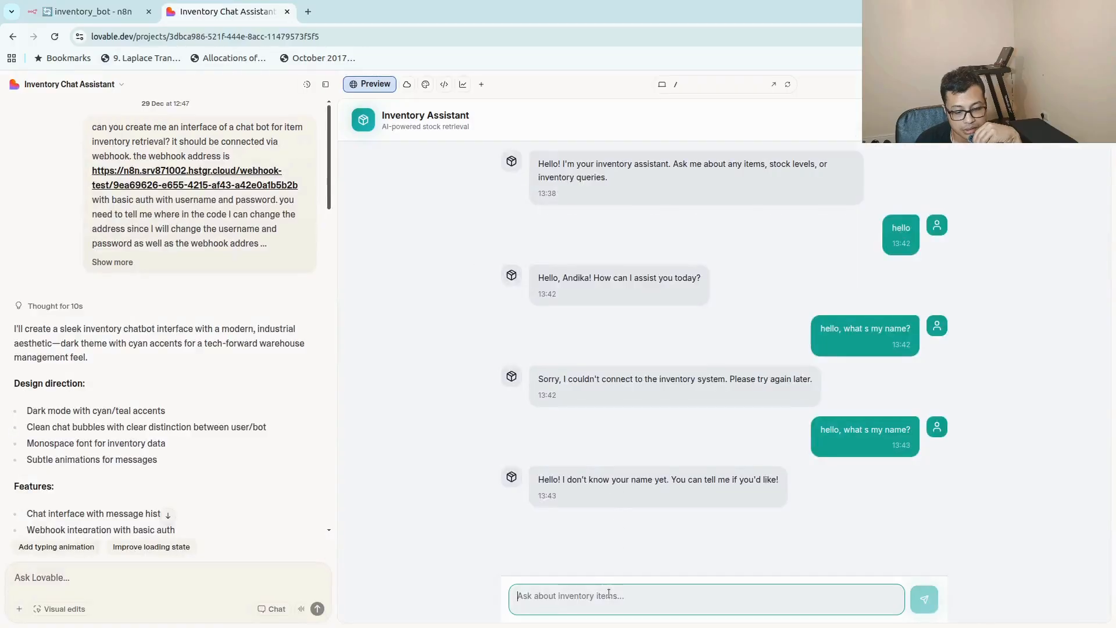
text(spe)
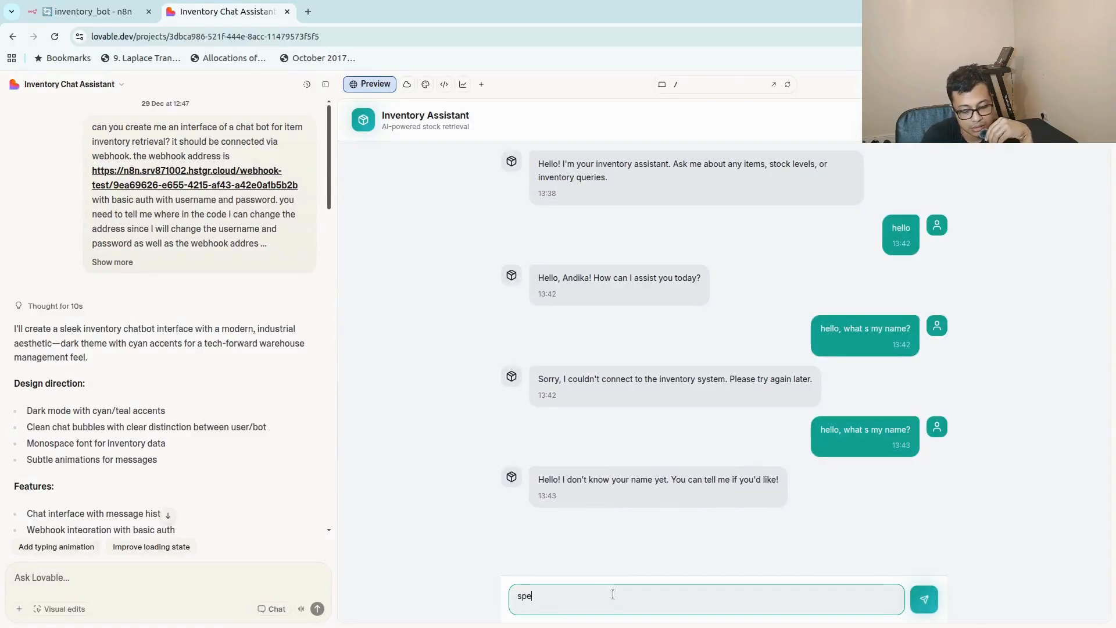
text(ll 2)
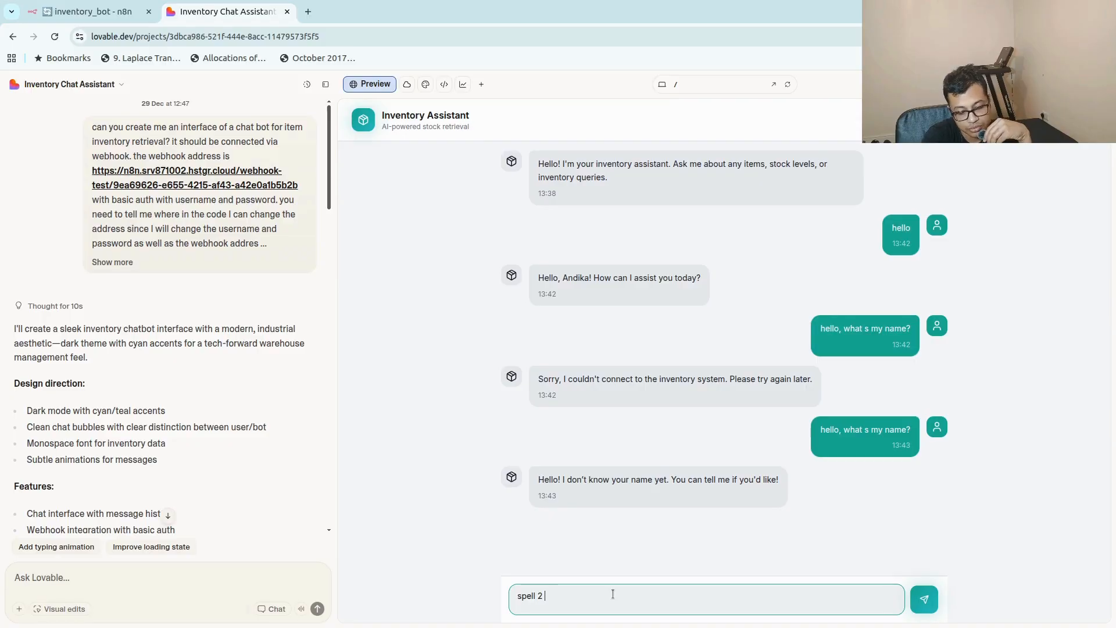
text( A's)
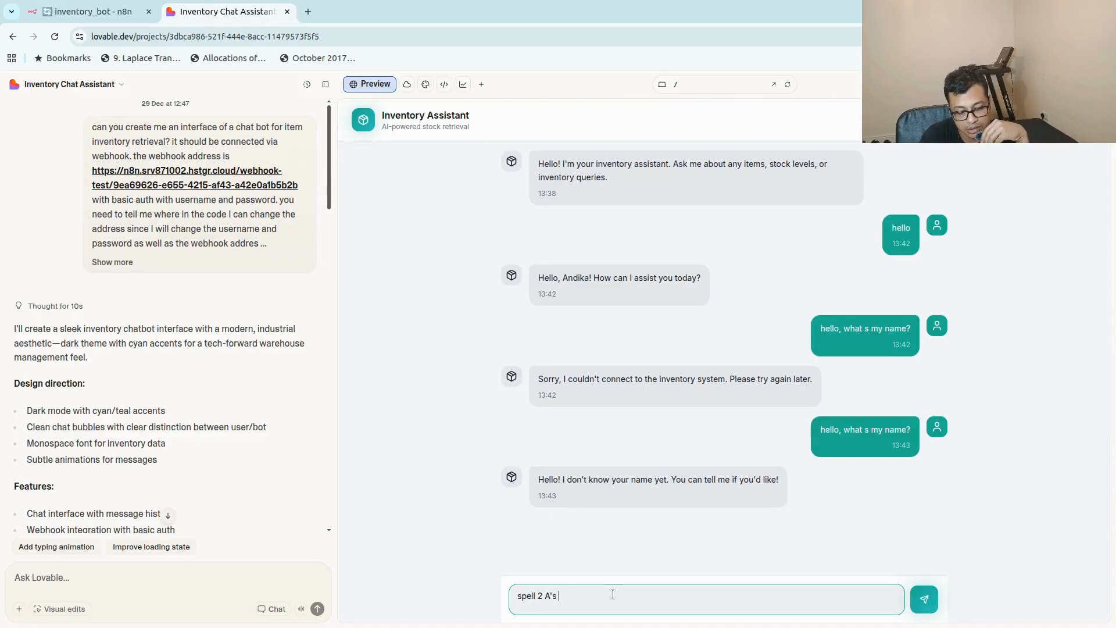
text( in m)
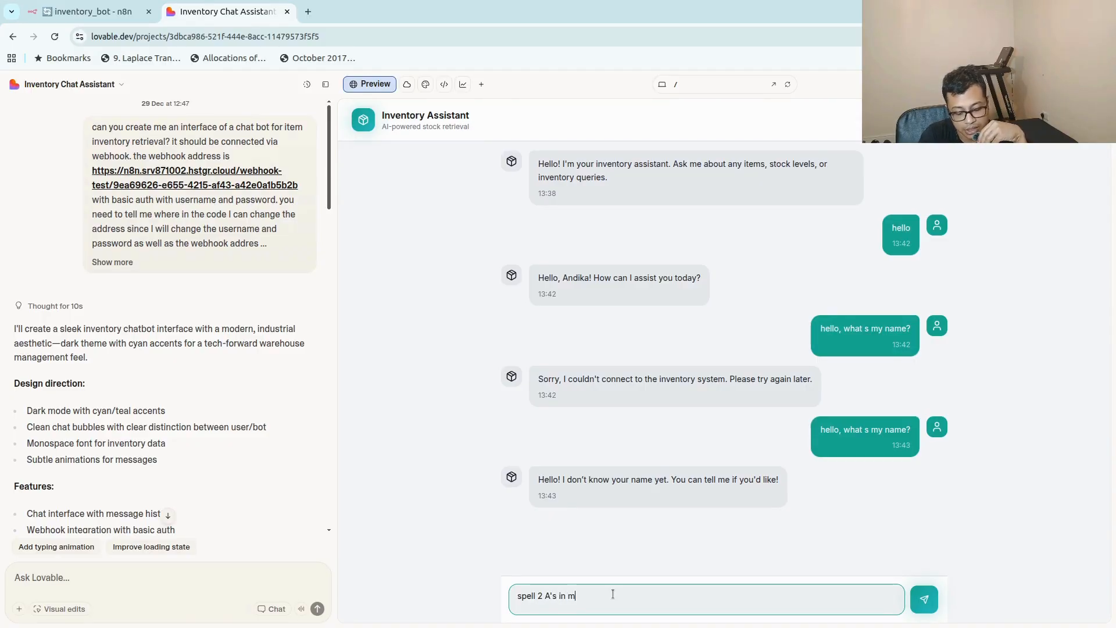
text(y nanm)
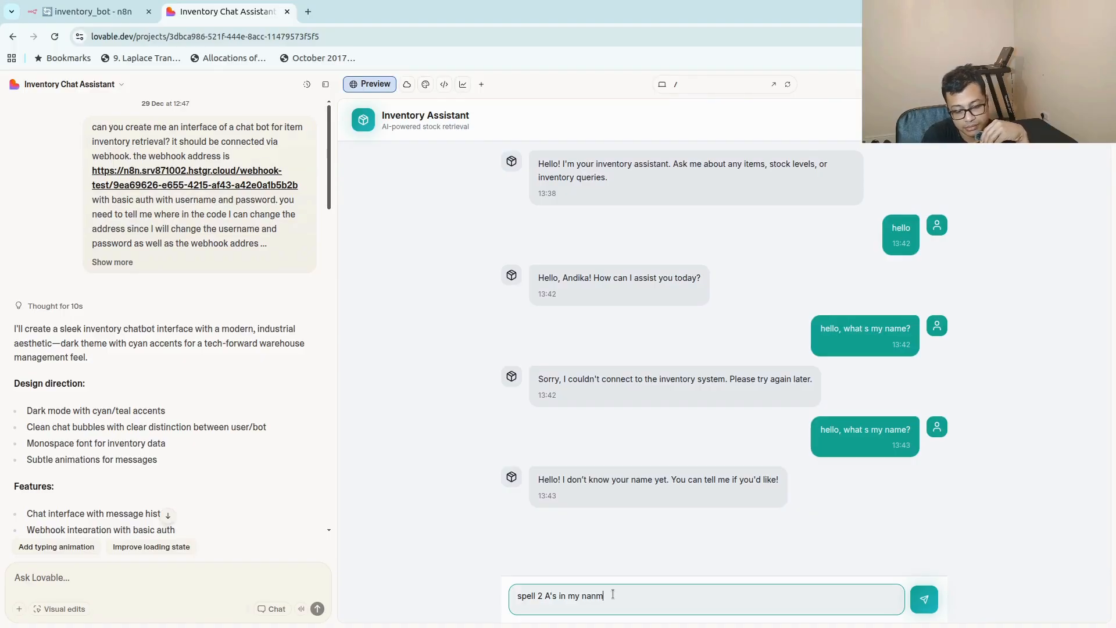
text(me)
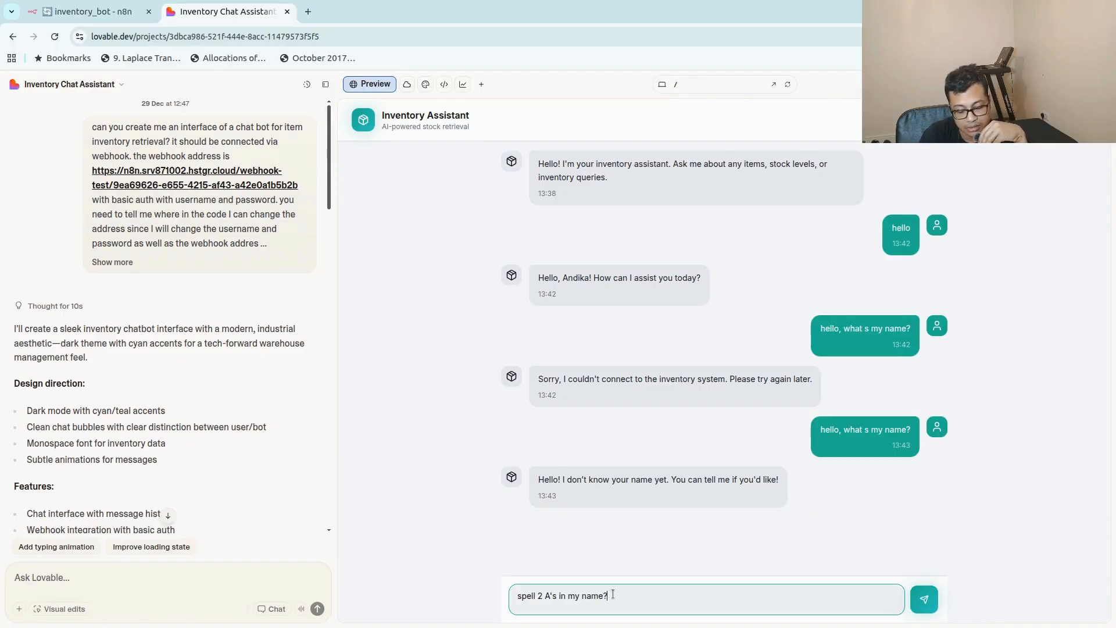
text(?)
key(Return)
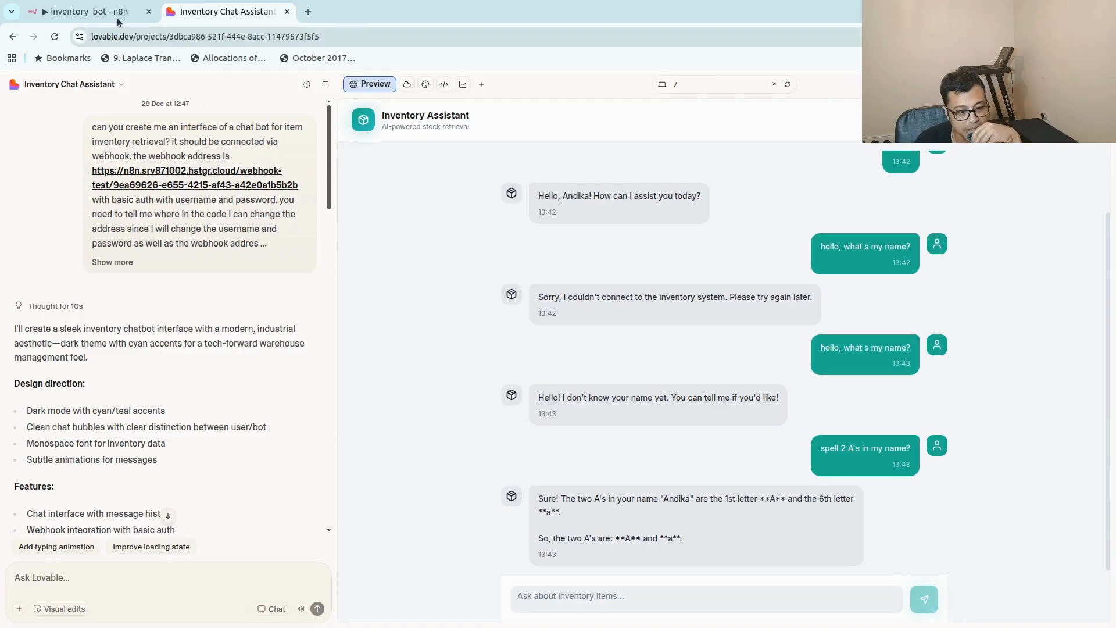
Switch to n8n, activate the inventory_bot workflow, and compare the Webhook node's test and production URLs, leaving the production URL displayed.
mouse_move(88, 4)
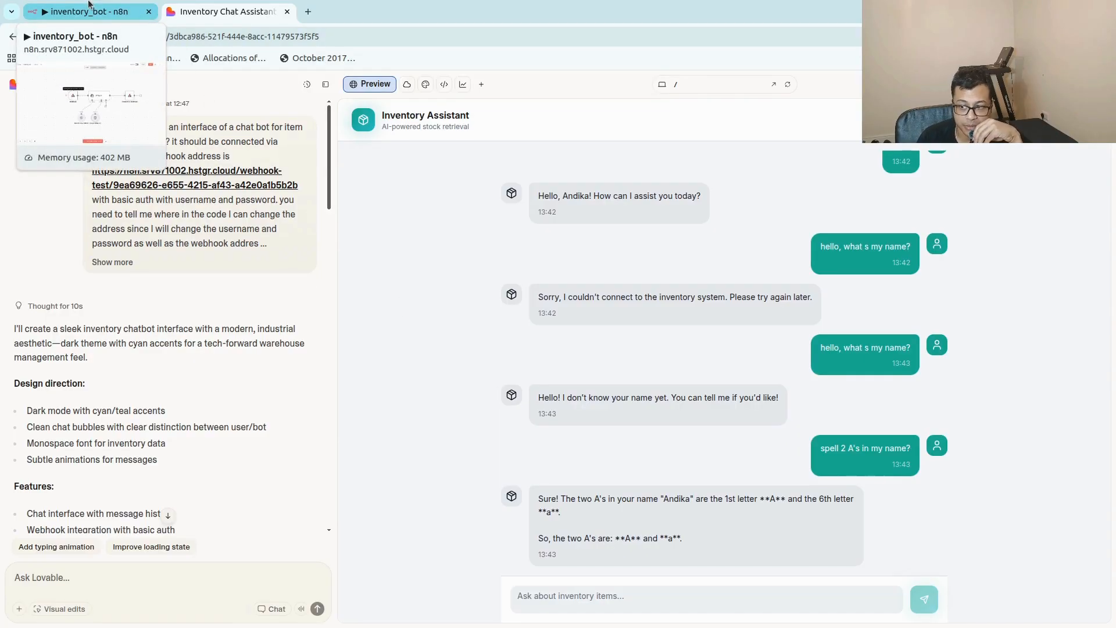
click(89, 5)
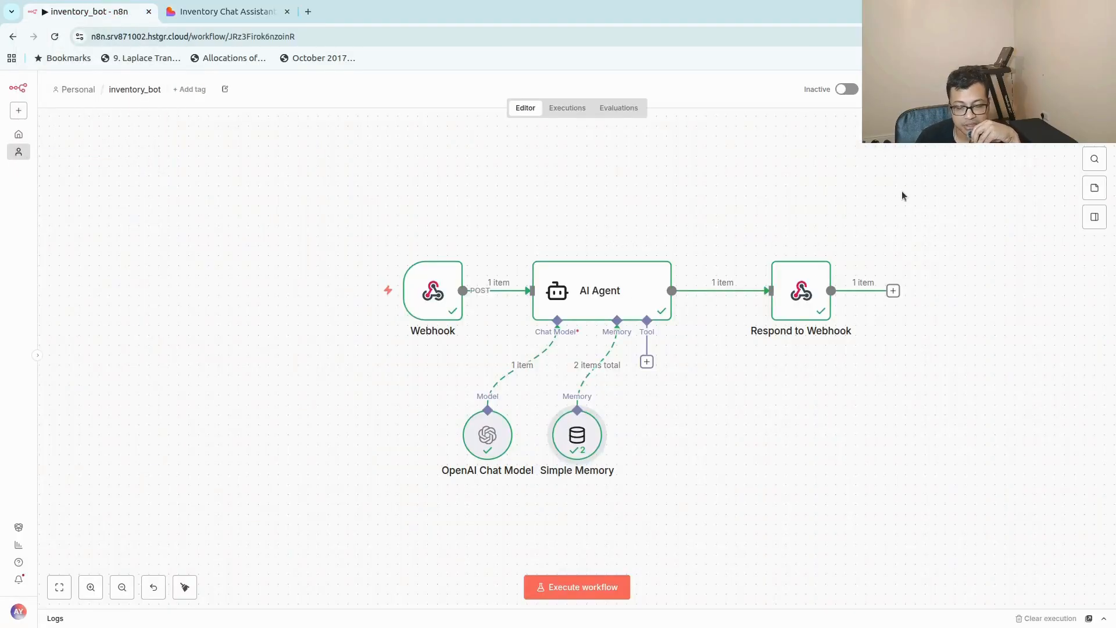
click(847, 90)
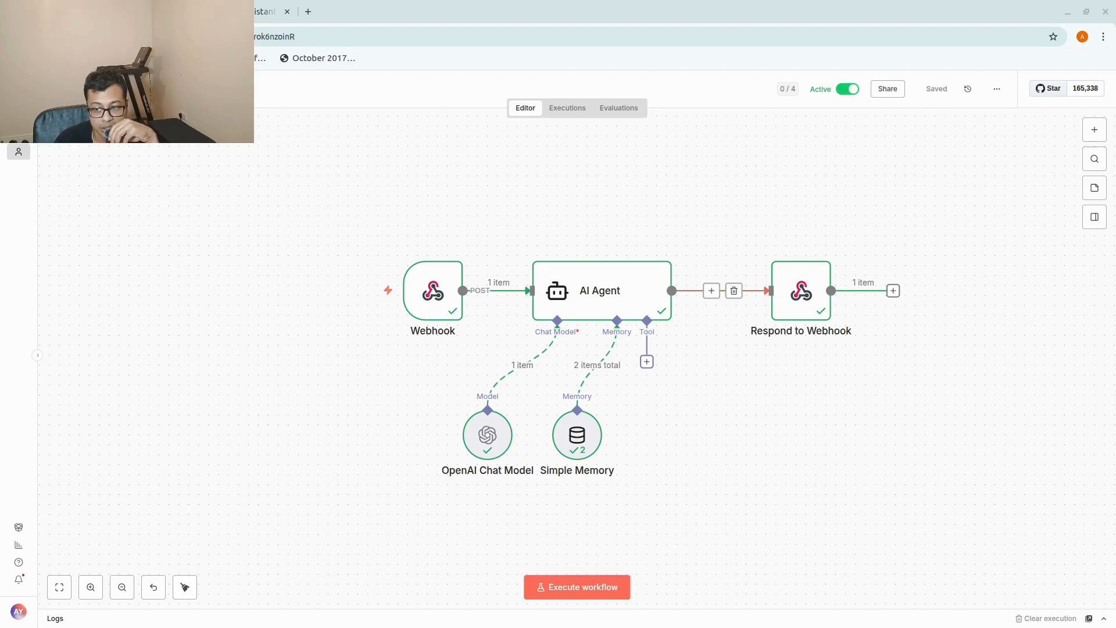
double_click(431, 289)
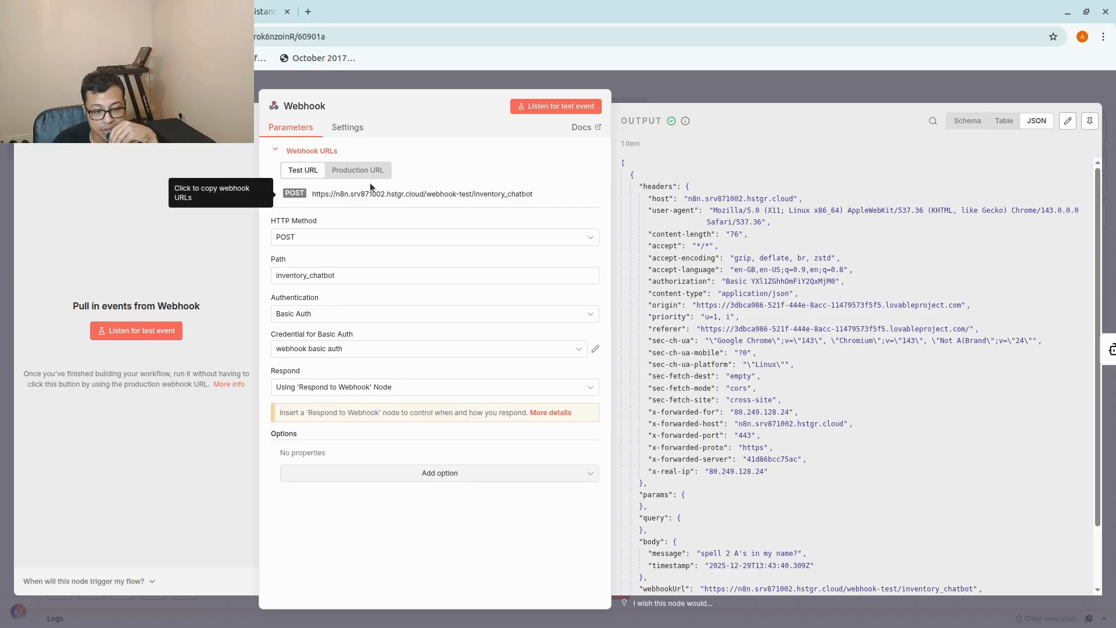
click(356, 173)
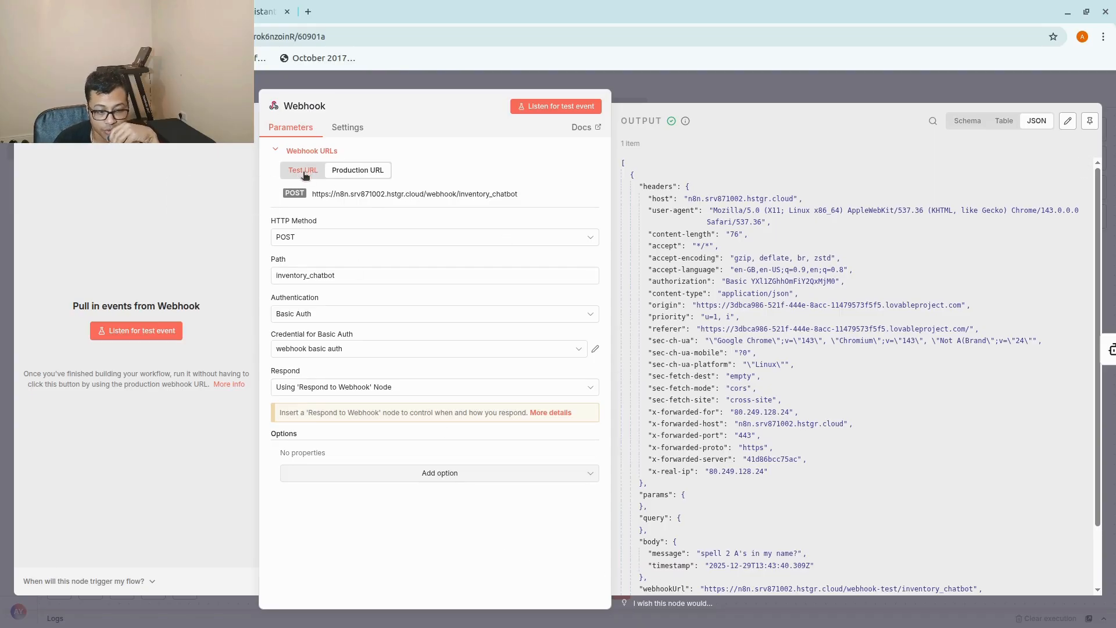
click(304, 172)
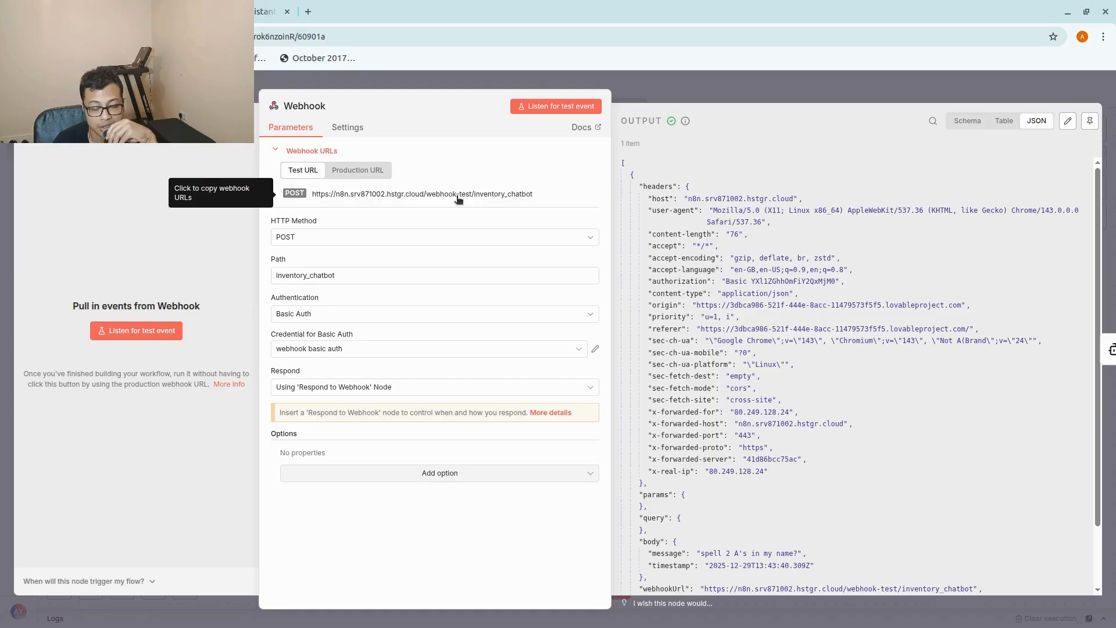
click(379, 173)
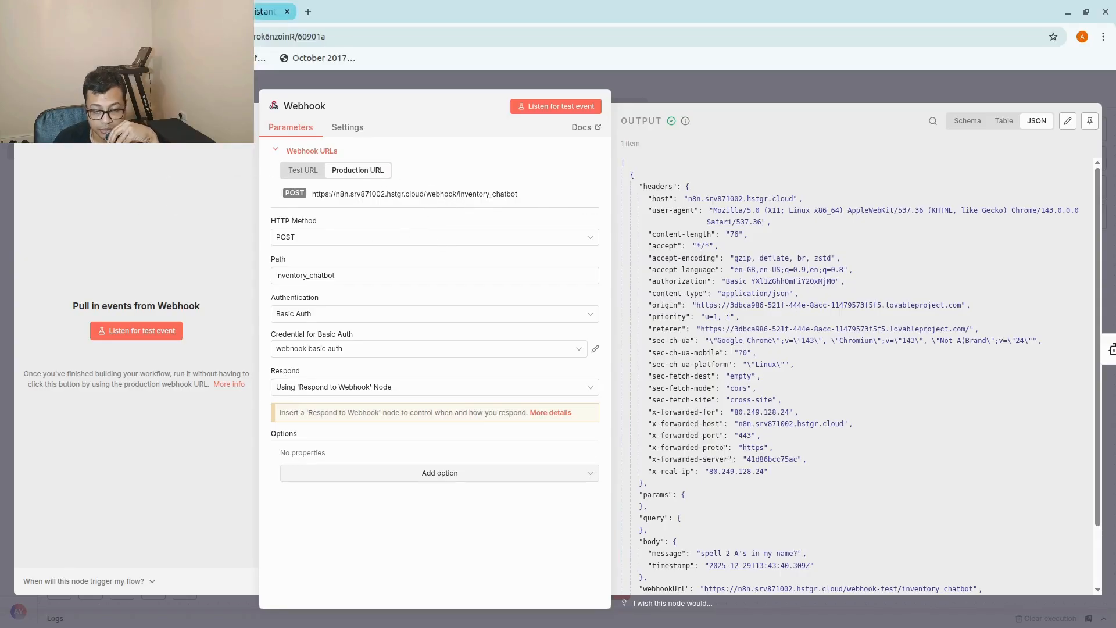
click(267, 11)
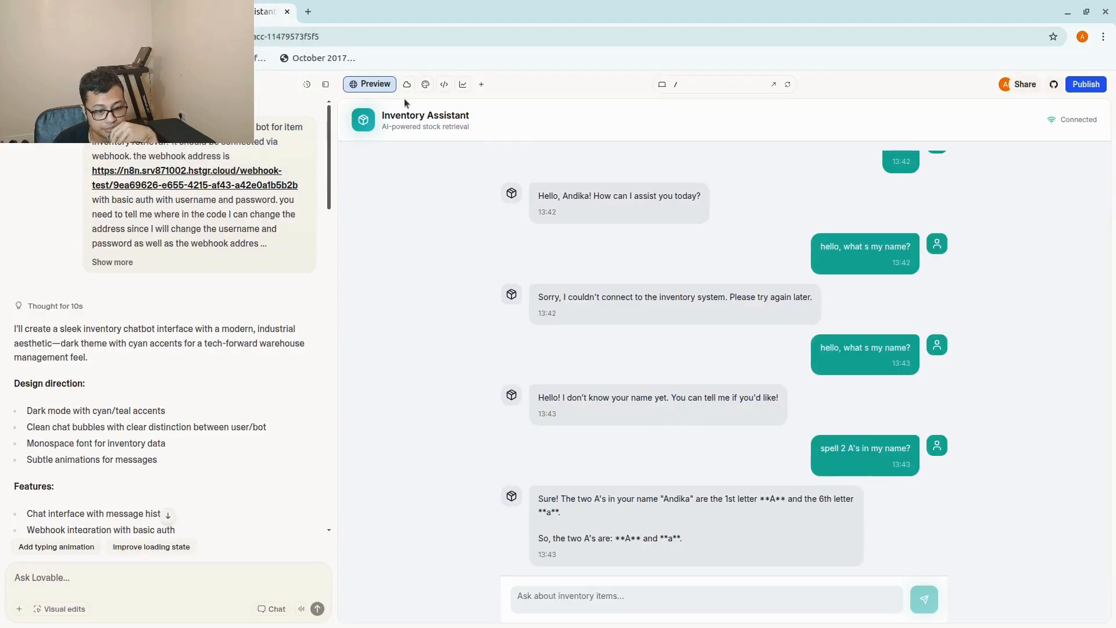
click(444, 84)
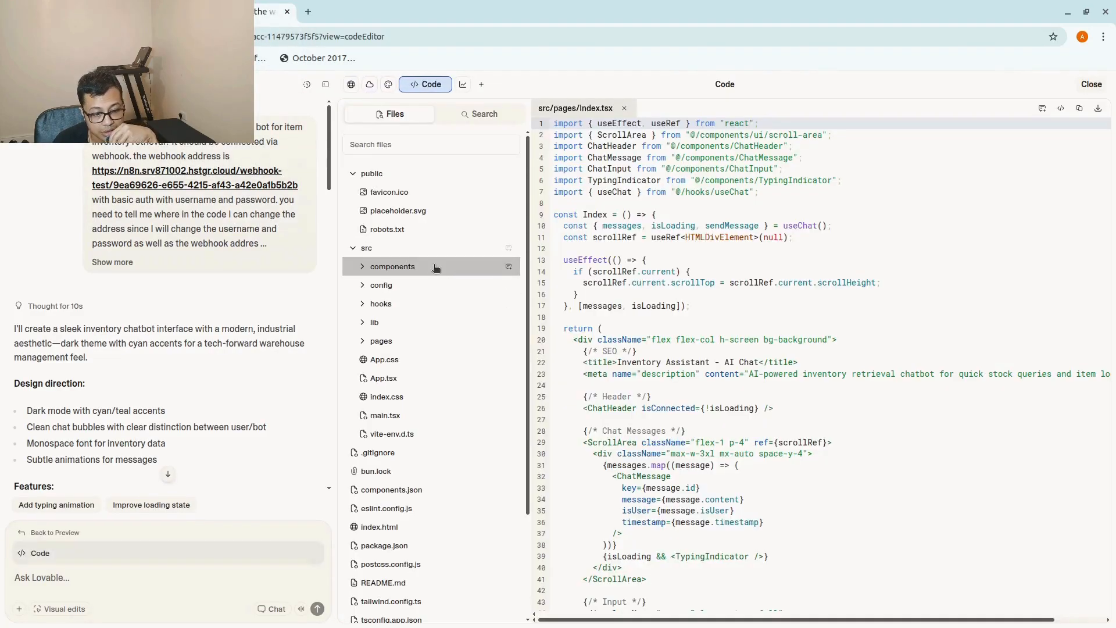
click(427, 286)
click(436, 303)
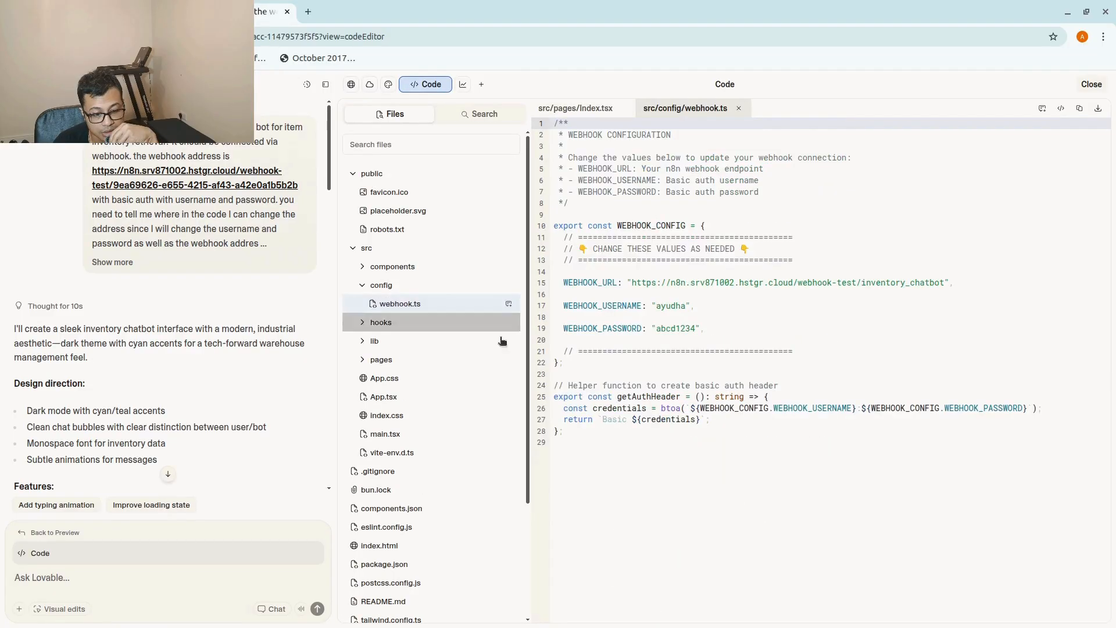
click(860, 283)
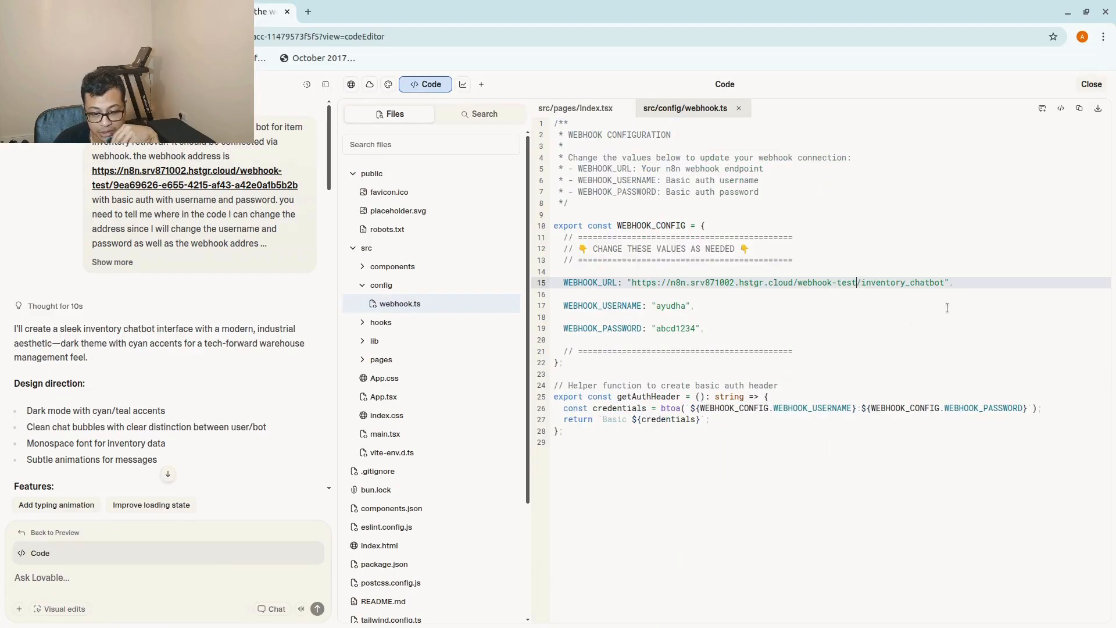
key(BackSpace)
key(BackSpace)
key(BackSpace)
key(BackSpace)
key(BackSpace)
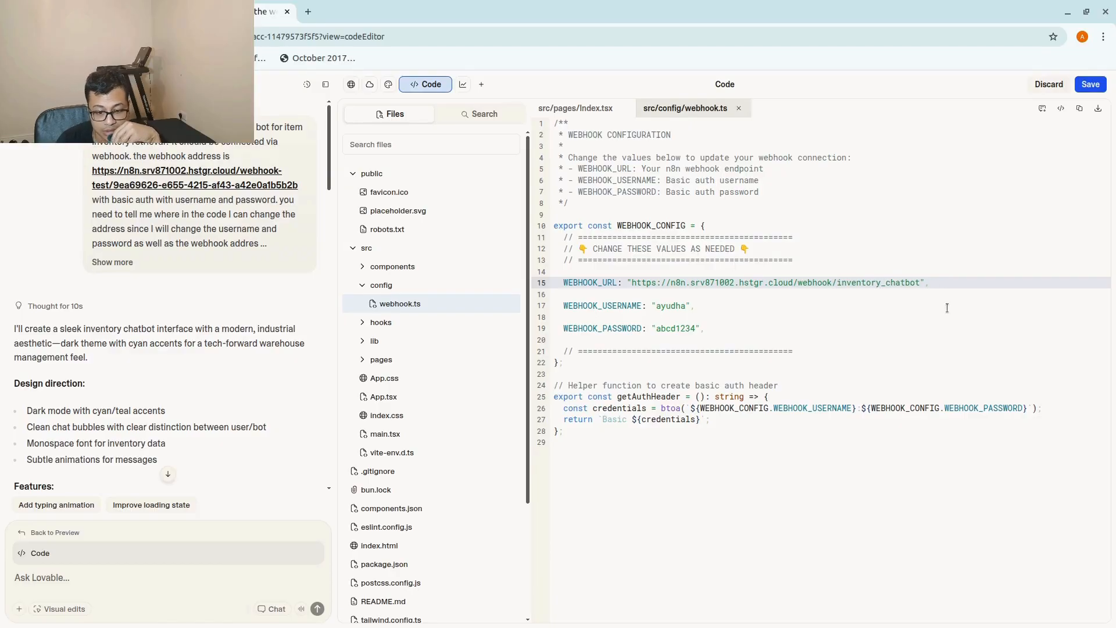
click(1090, 84)
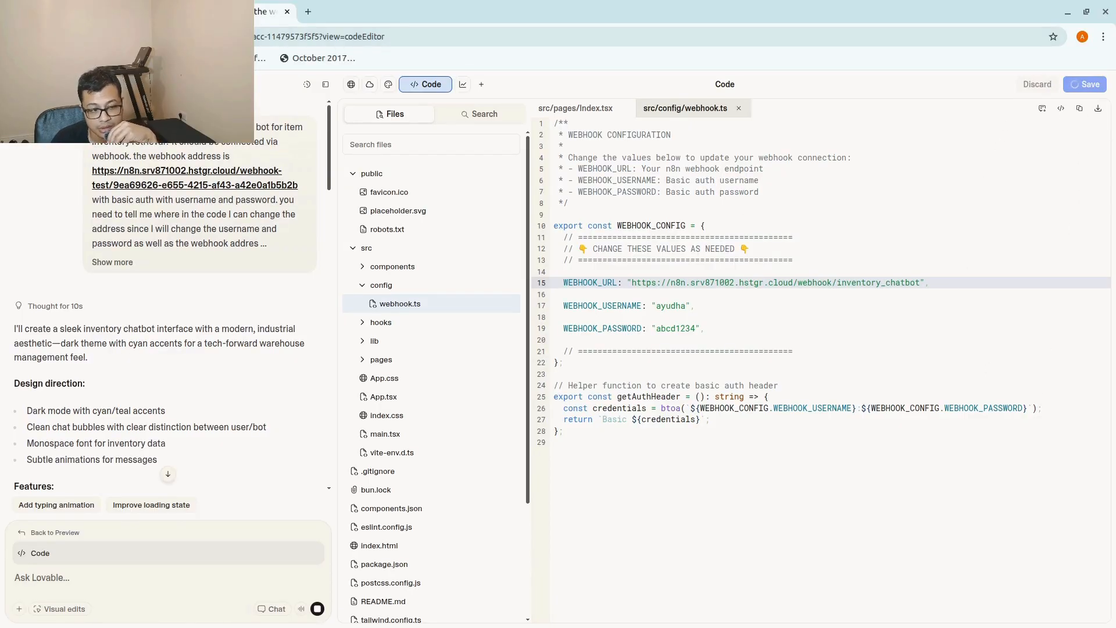
Close the Webhook node's settings in n8n, then return to the Lovable chat preview and send the message "hello".
click(81, 12)
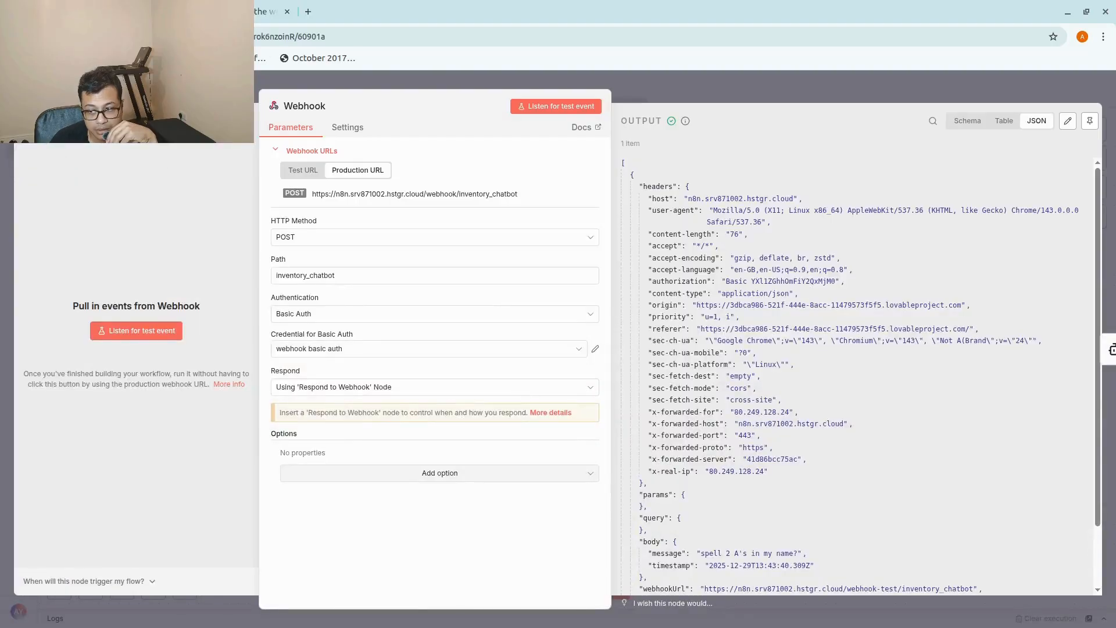
click(751, 84)
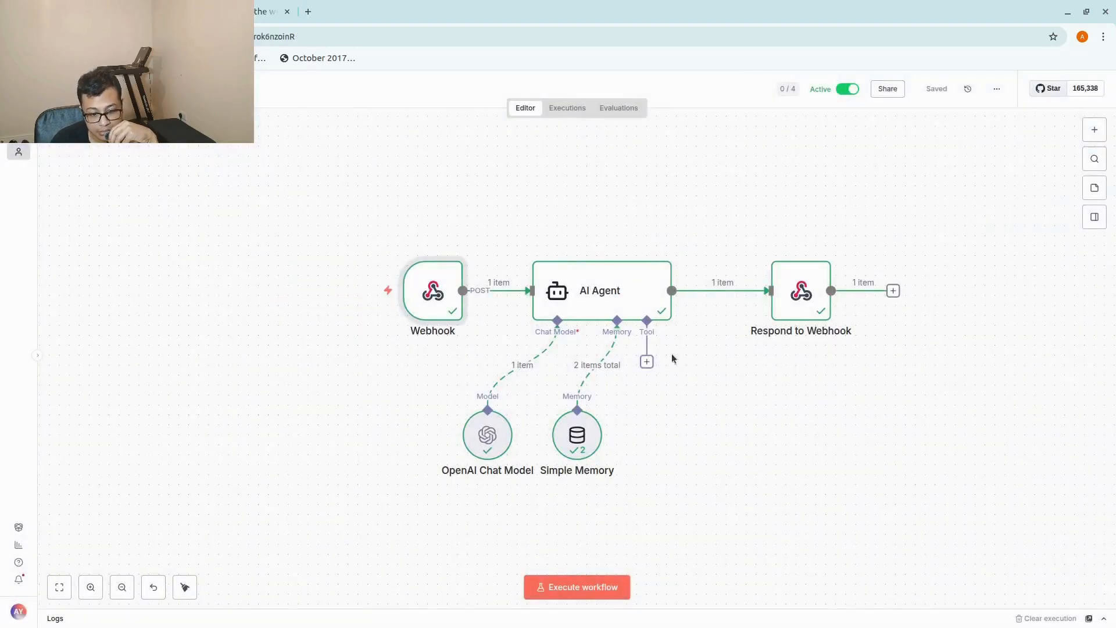
click(255, 7)
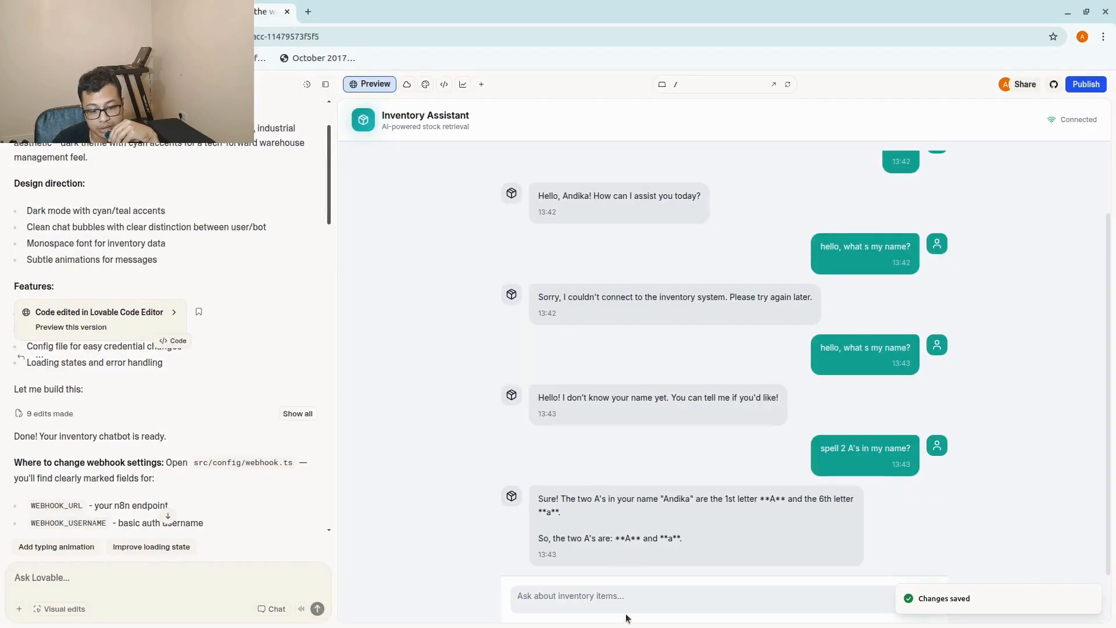
click(619, 595)
text(hel)
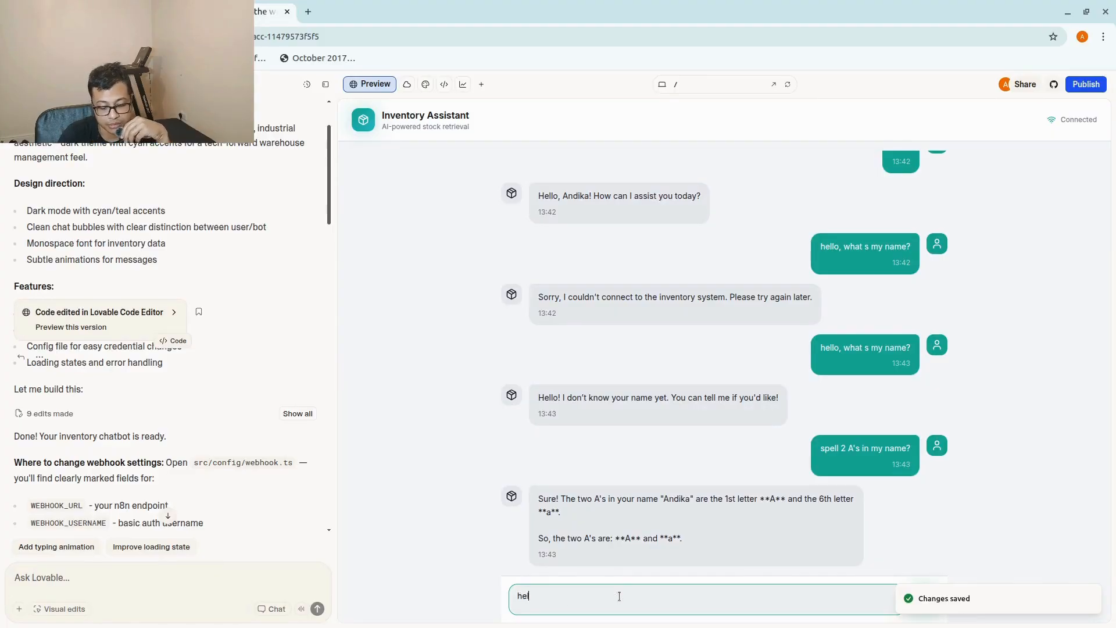
text(lo)
key(Return)
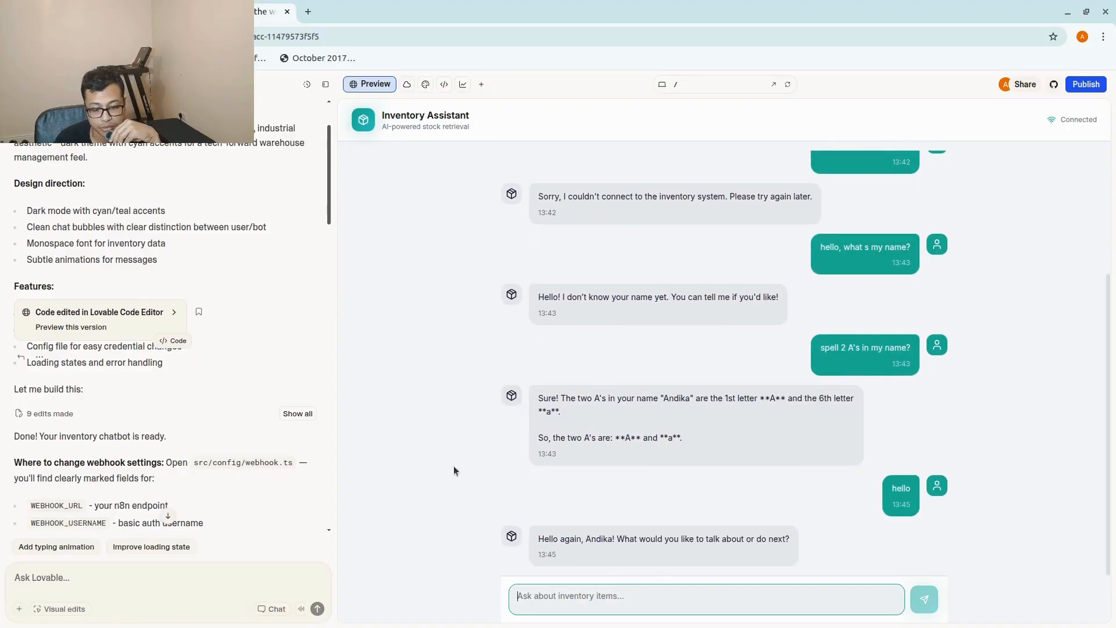
Review the earlier connection-error reply in the chat history and send the message "how are you?".
scroll(457, 469, up, 3)
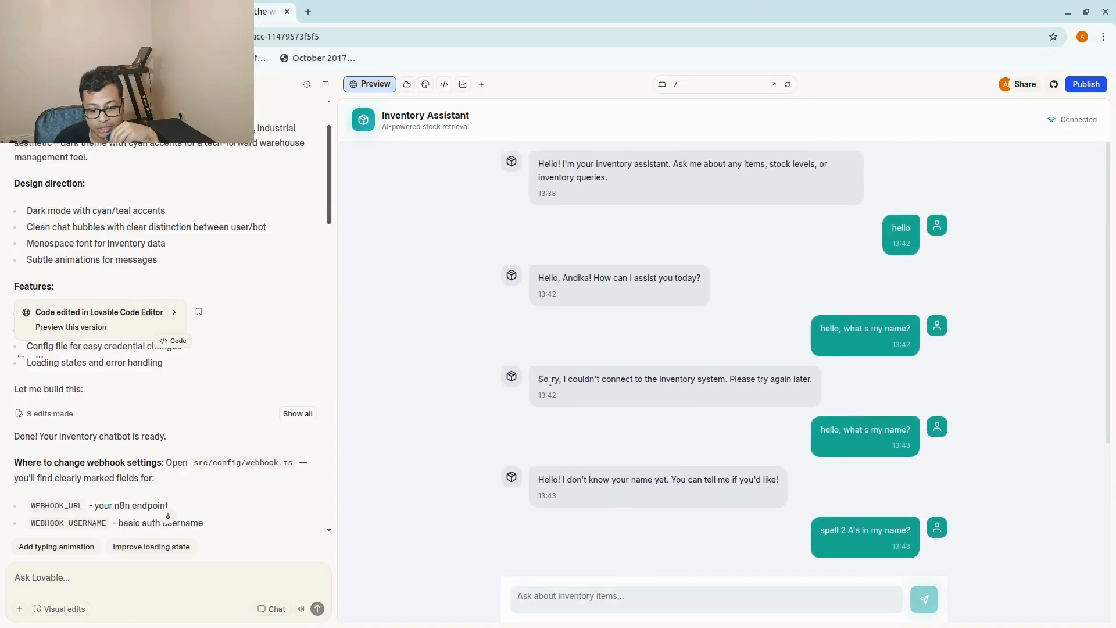
drag(540, 379, 824, 383)
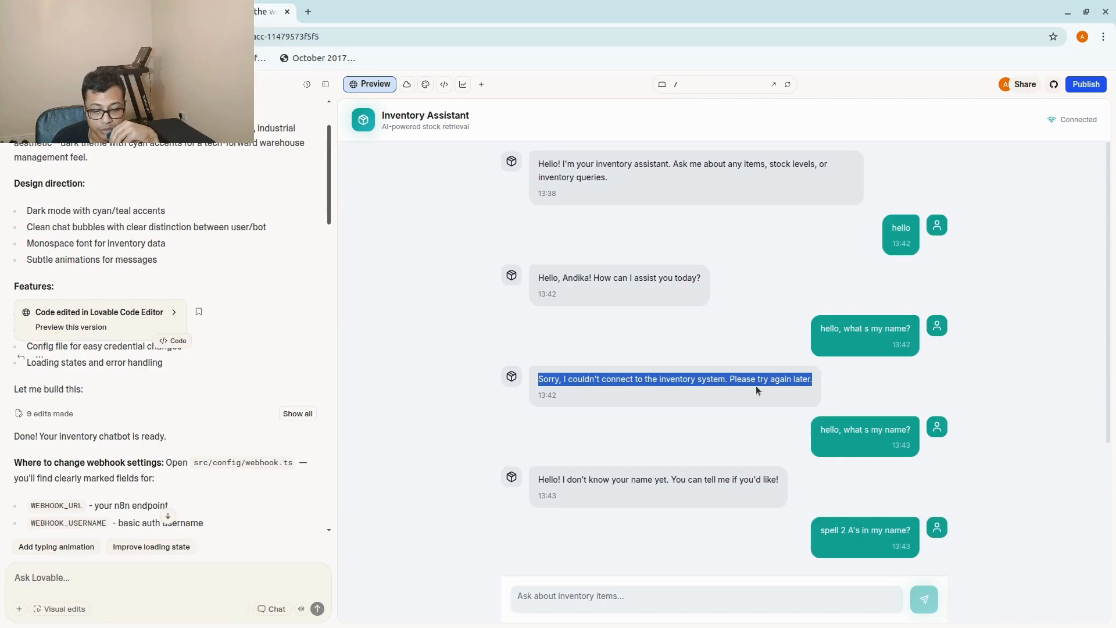
scroll(588, 560, down, 3)
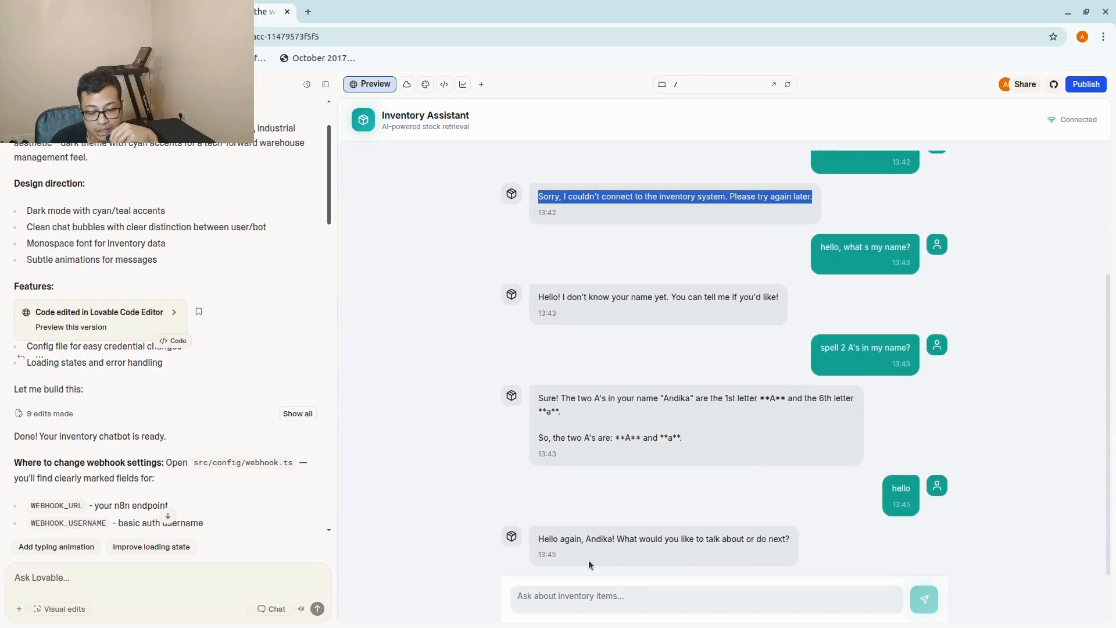
click(607, 606)
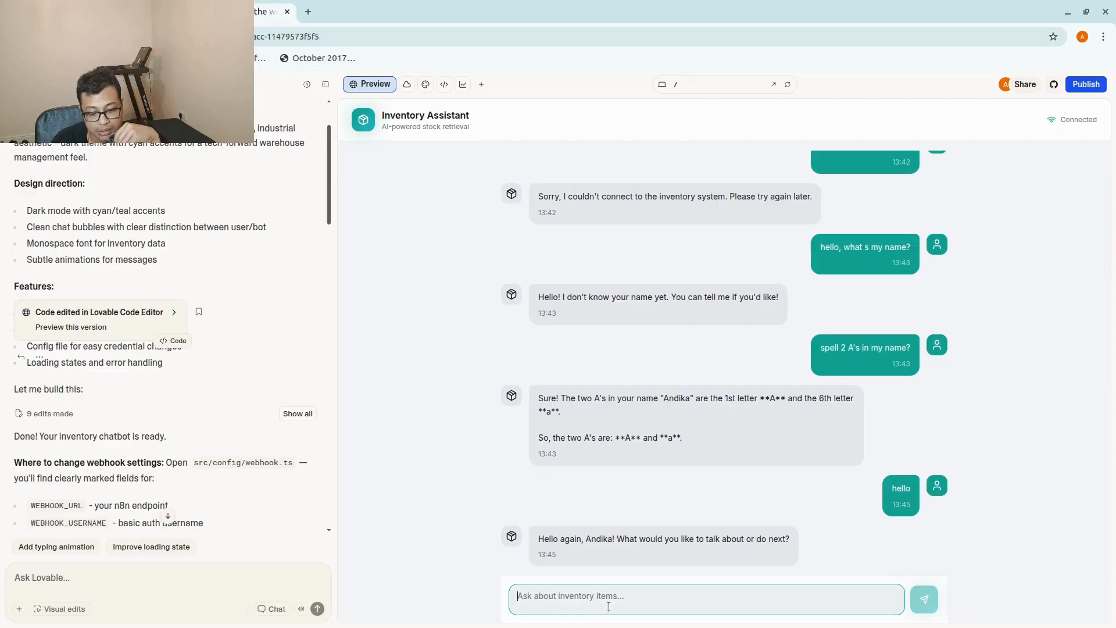
text(how a)
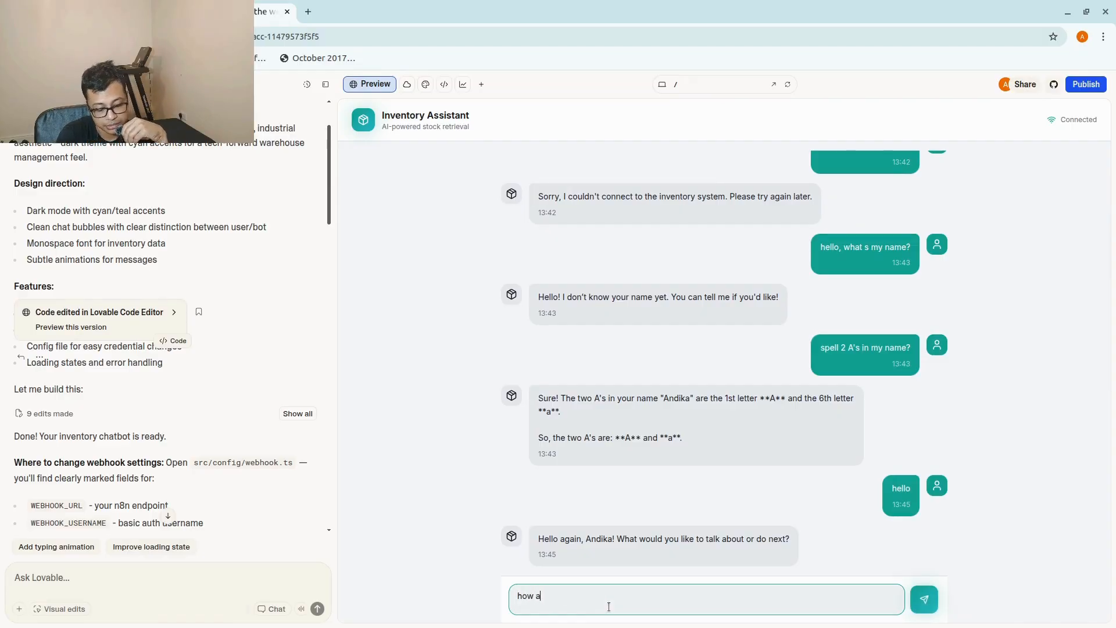
text(re you?)
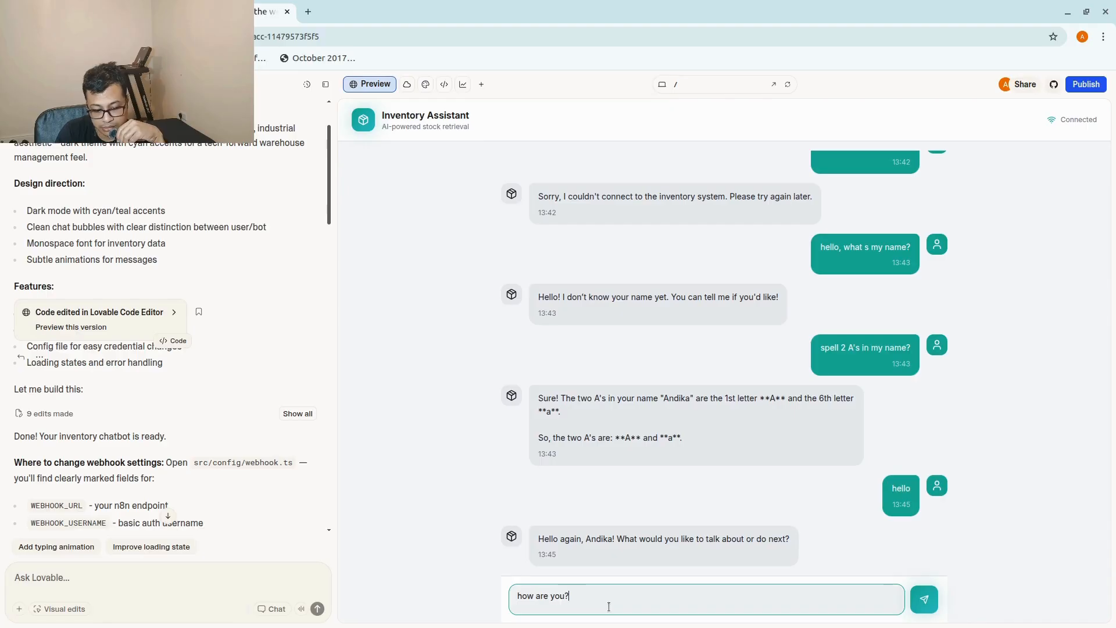
key(Return)
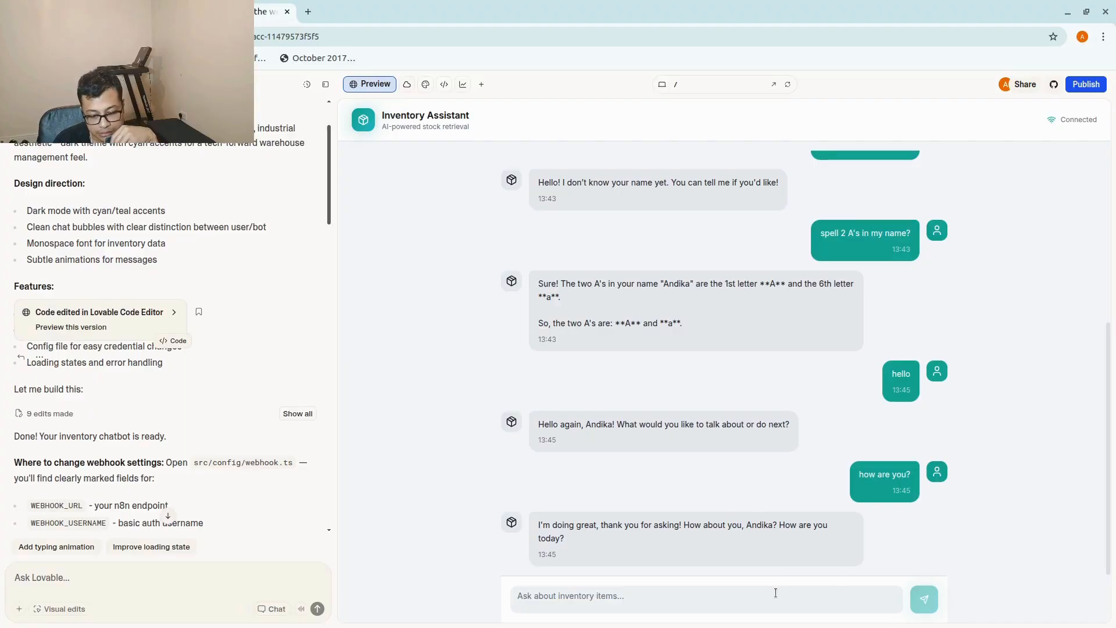
double_click(763, 525)
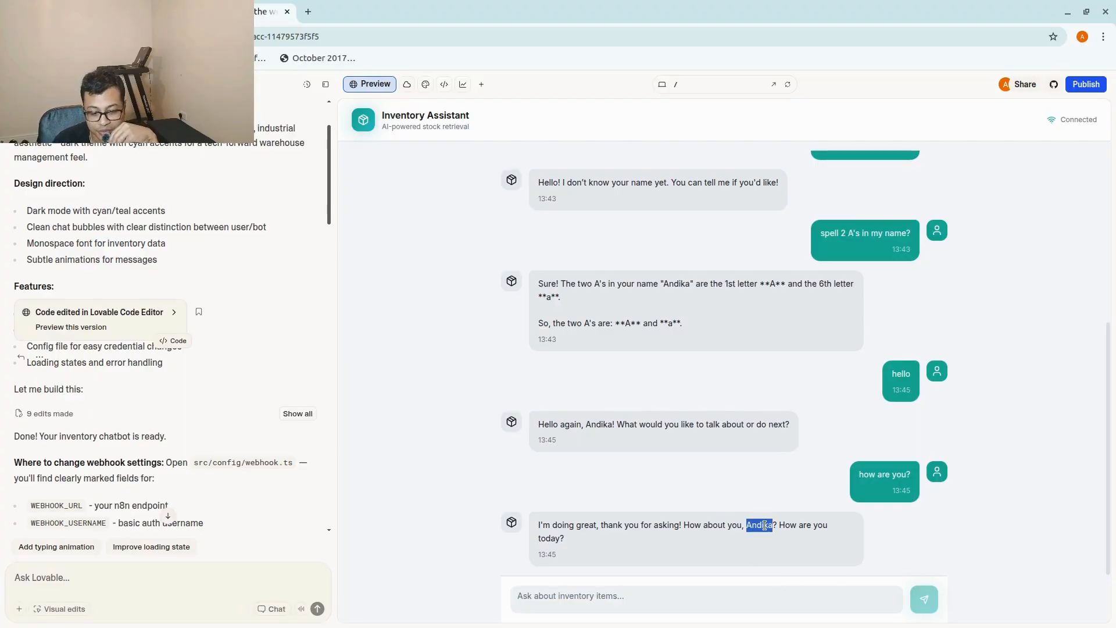
click(914, 525)
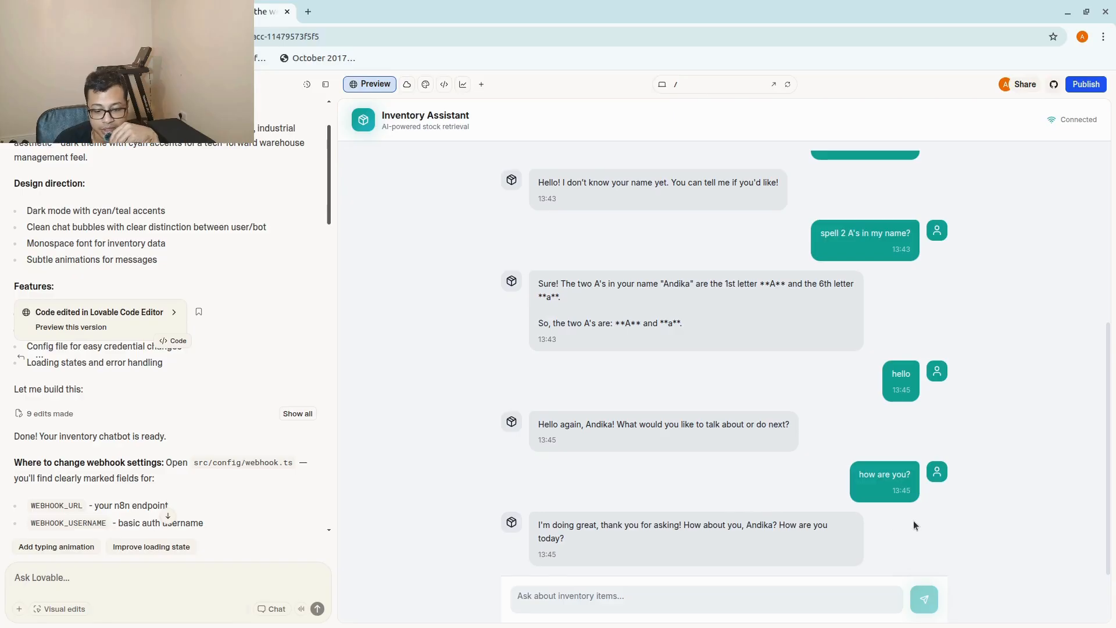